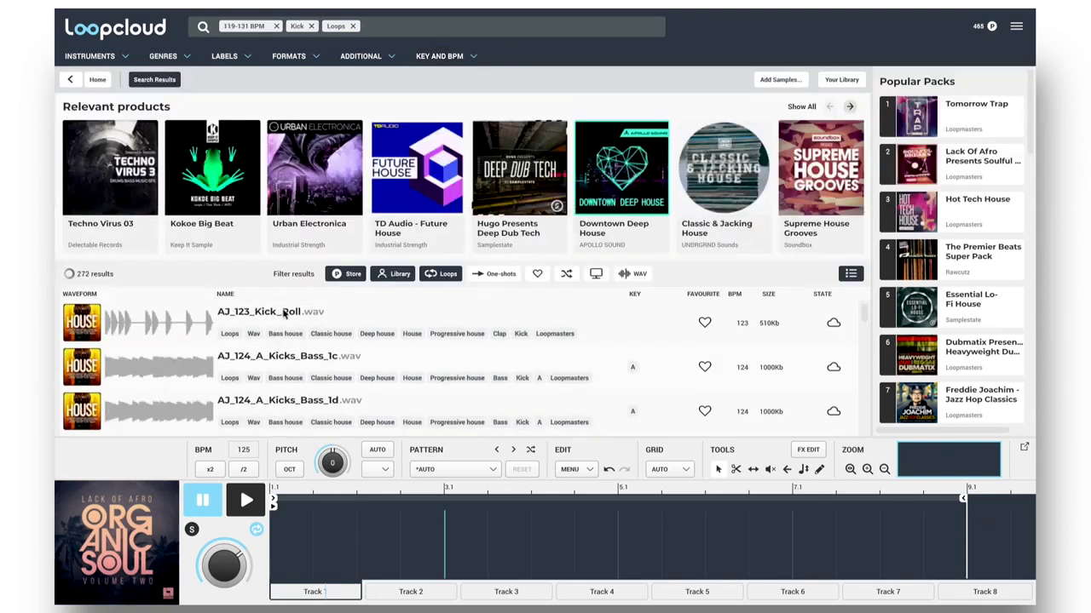
Audition the kick loops AJ_123_Kick_Roll, HAU_126_Kickloop_Kit1 and HAU_126_Kickloop_Kit2 from the search results
{"action": "left_click", "coordinate": [283, 313]}
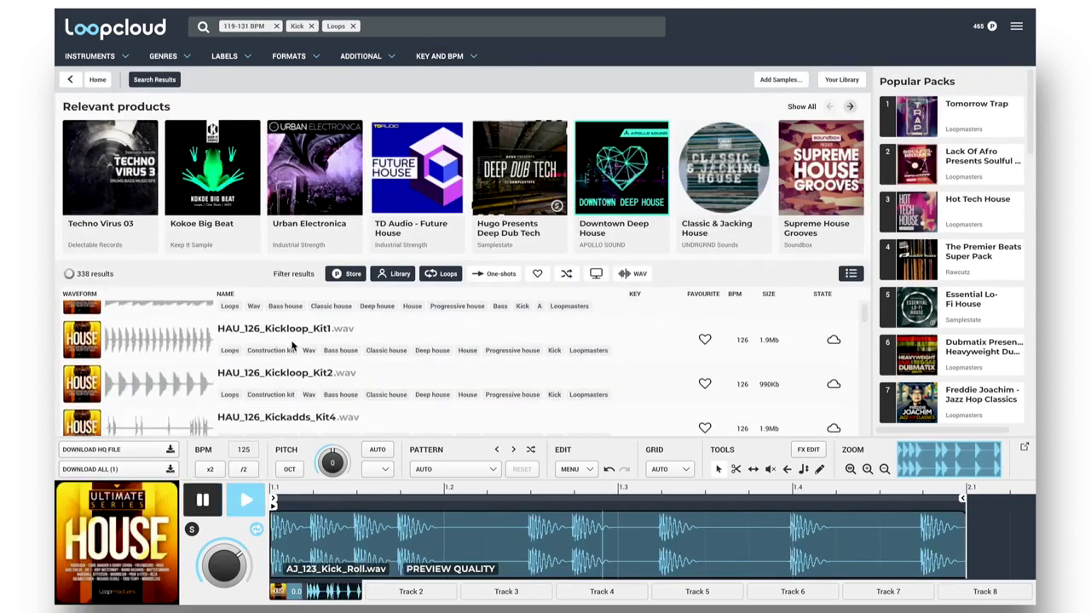
{"action": "left_click", "coordinate": [287, 337]}
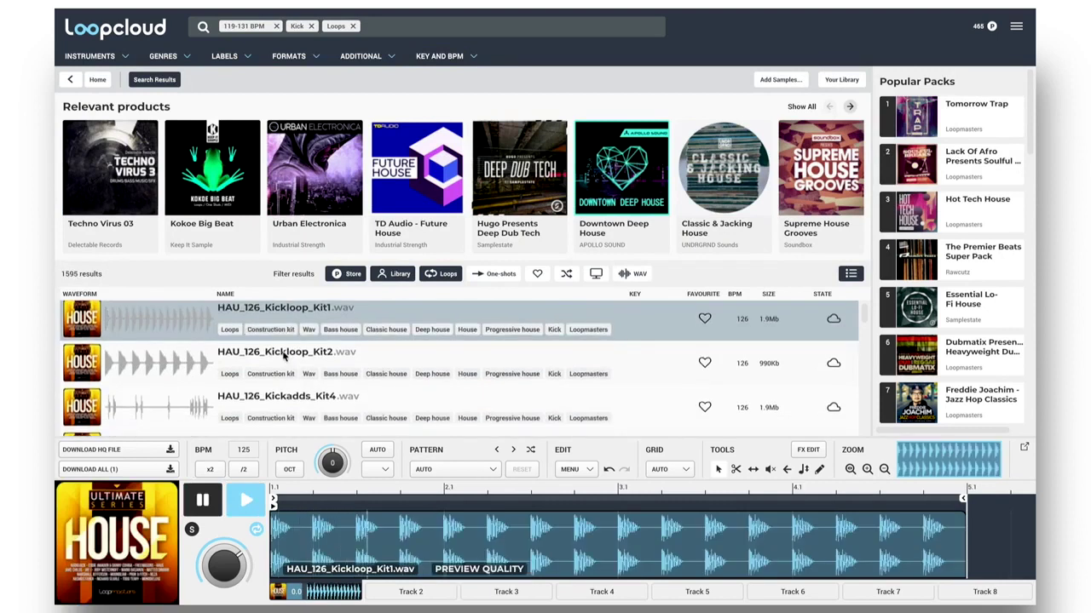
{"action": "left_click", "coordinate": [317, 350]}
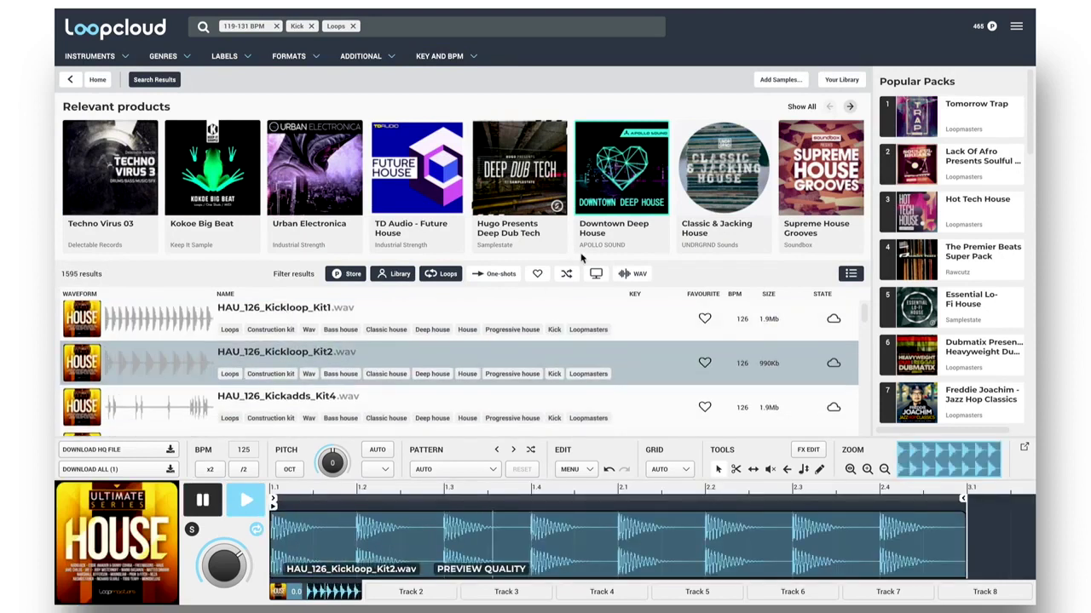
Shuffle the kick loop results and audition several, comparing DDT_Kick_120_03 and ending on MAI_120_Kit_03_Kick_&_Clap
{"action": "left_click", "coordinate": [566, 275]}
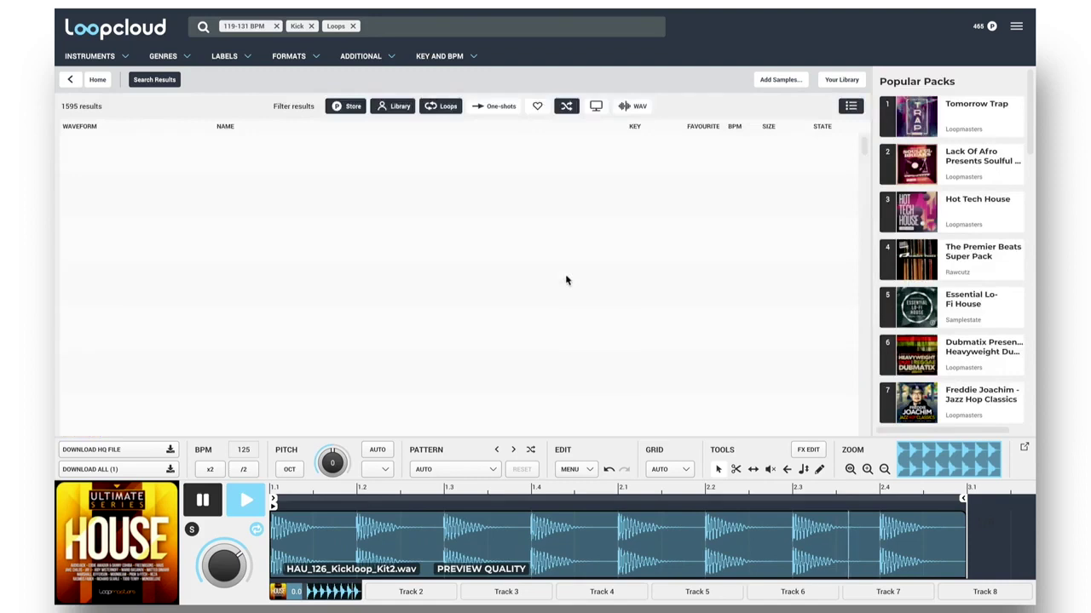
{"action": "left_click", "coordinate": [375, 324]}
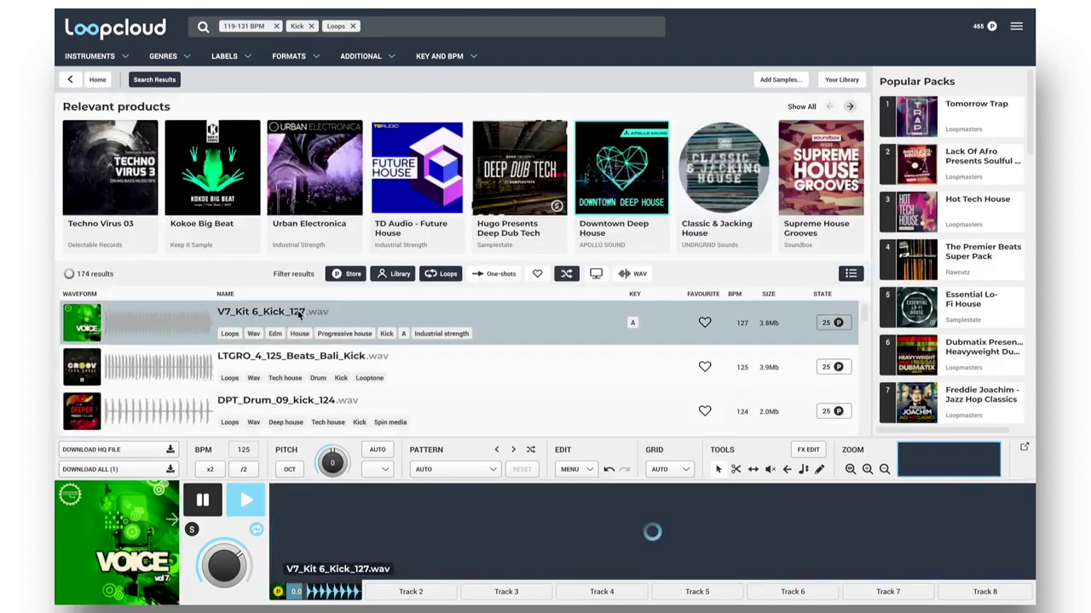
{"action": "left_click", "coordinate": [332, 358]}
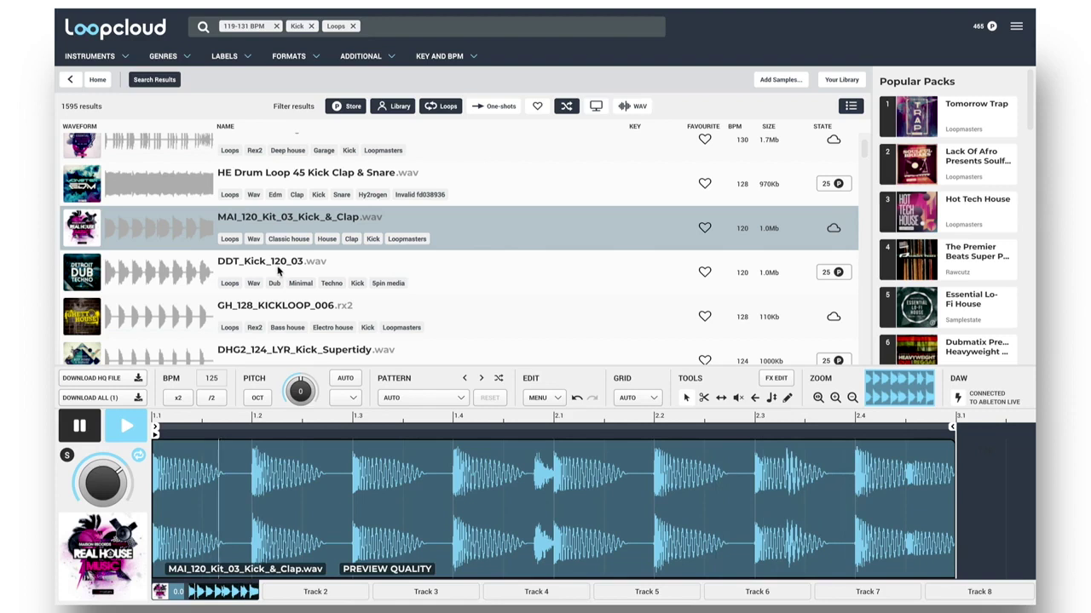
{"action": "left_click", "coordinate": [277, 271]}
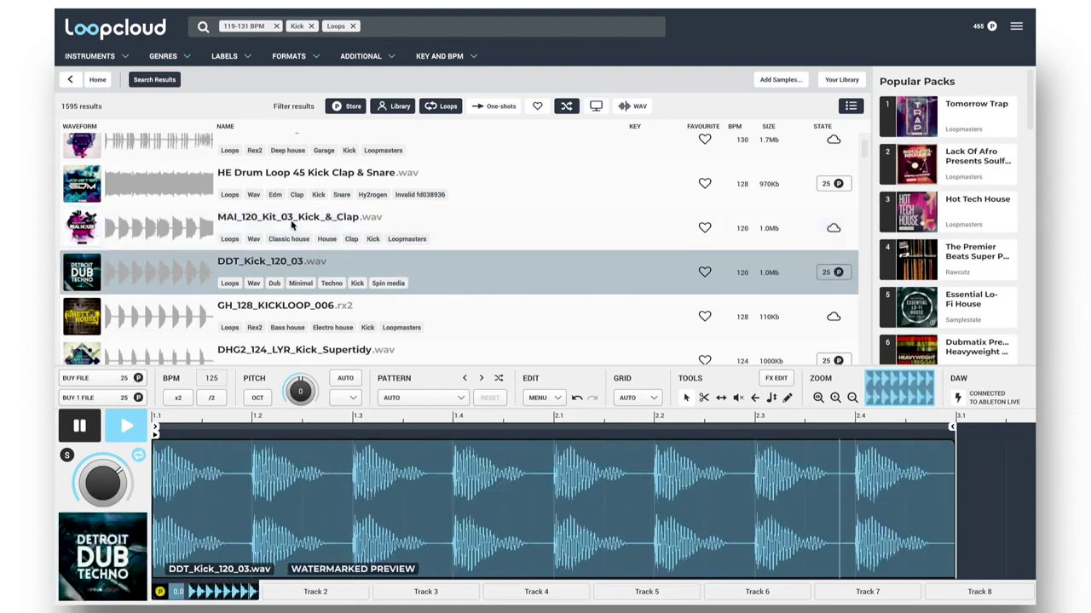
{"action": "left_click", "coordinate": [291, 223]}
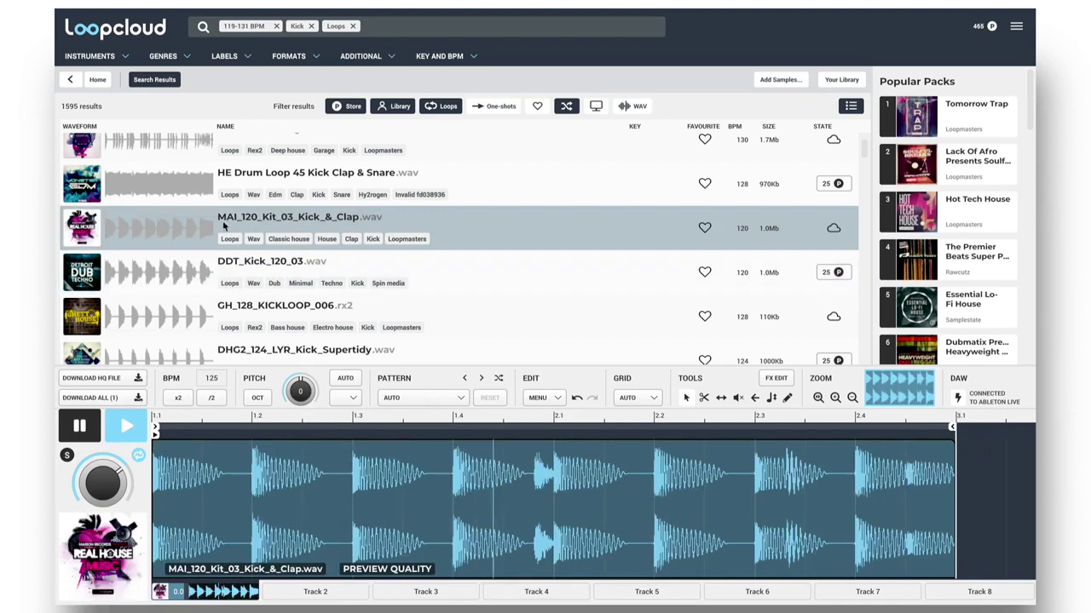
Stop the preview, place MAI_120_Kit_03_Kick_&_Clap in the first clip slot of track 2 in Ableton Live, and launch it
{"action": "key", "text": "space"}
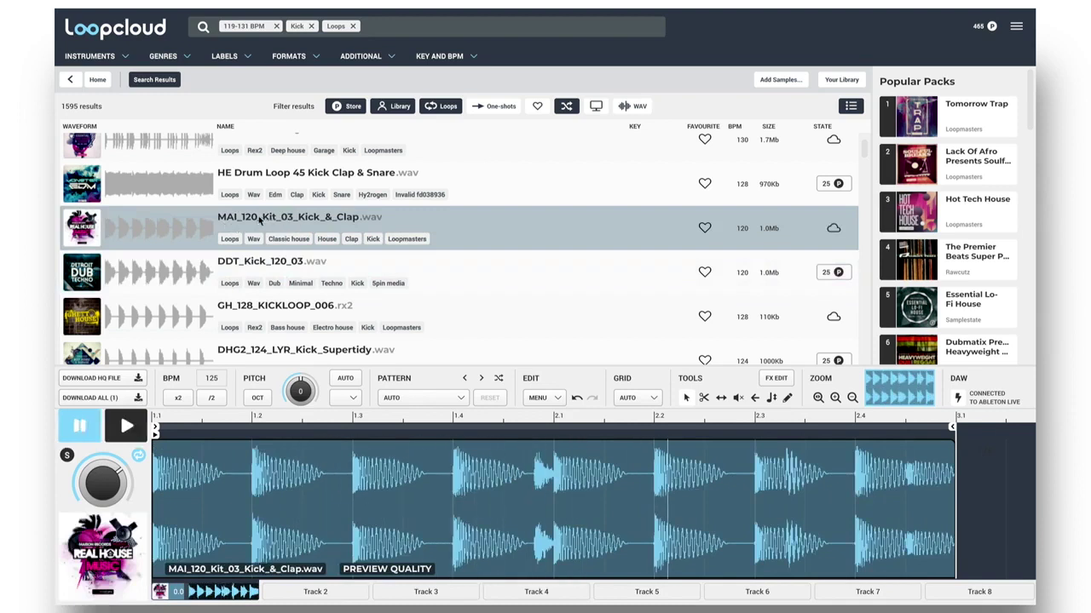
{"action": "left_click_drag", "start_coordinate": [261, 220], "coordinate": [227, 215]}
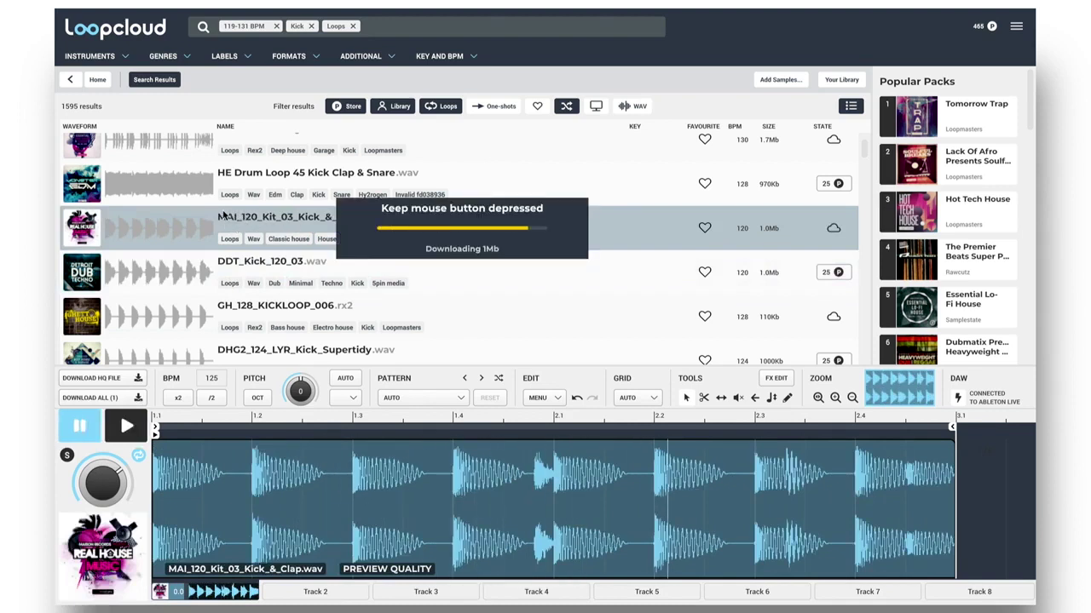
{"action": "left_click_drag", "start_coordinate": [162, 201], "coordinate": [123, 194]}
{"action": "left_click_drag", "start_coordinate": [55, 192], "coordinate": [171, 55]}
{"action": "left_click", "coordinate": [149, 54]}
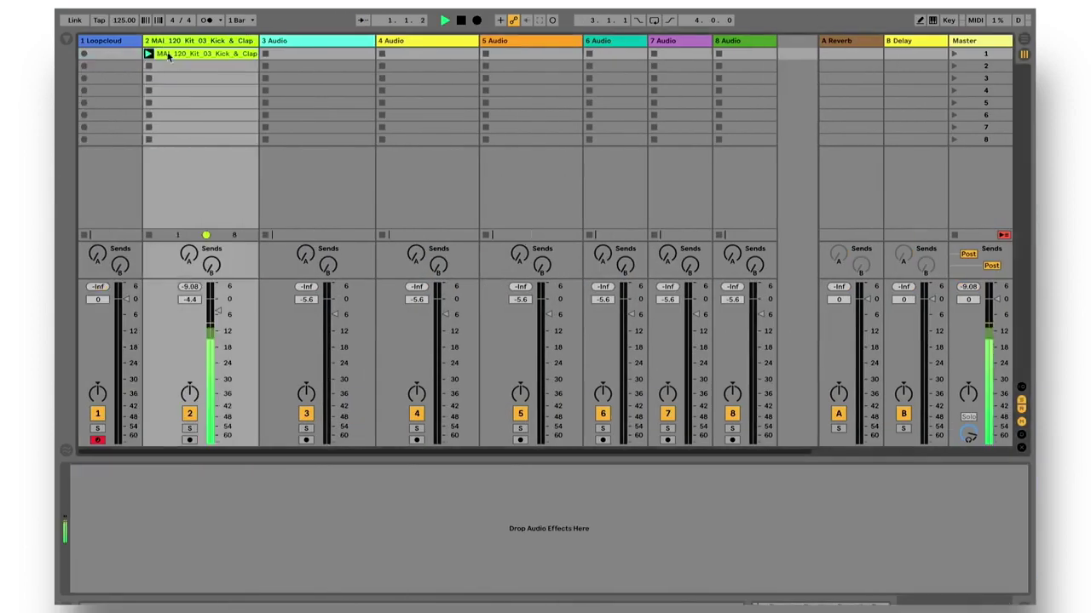
{"action": "double_click", "coordinate": [182, 55]}
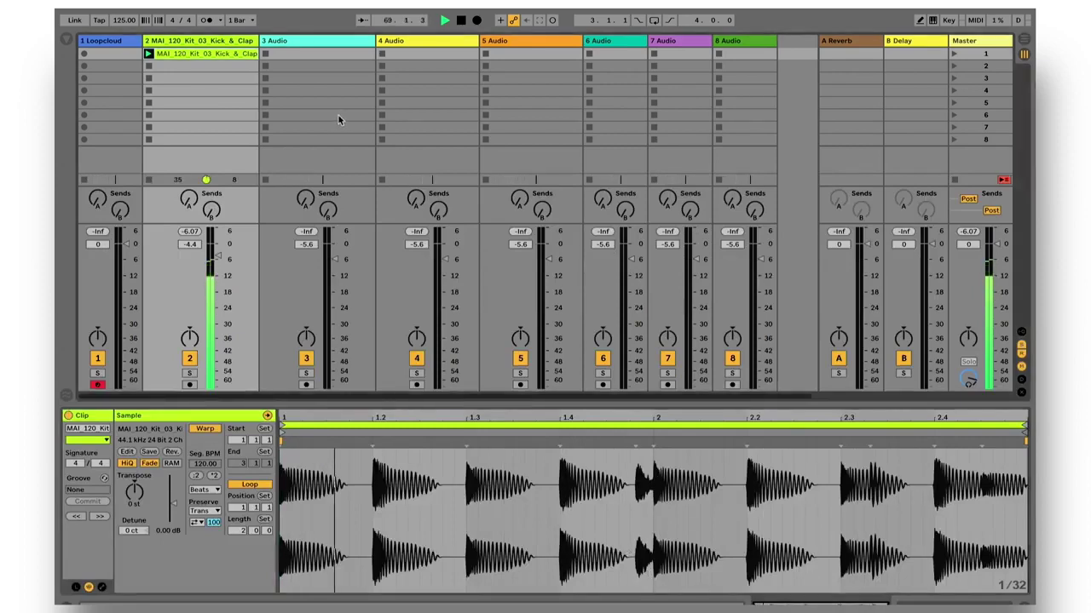
Switch back to Loopcloud and replace the Kick search filter with the Synth bass instrument filter
{"action": "key", "text": "super+Tab"}
{"action": "left_click", "coordinate": [353, 26]}
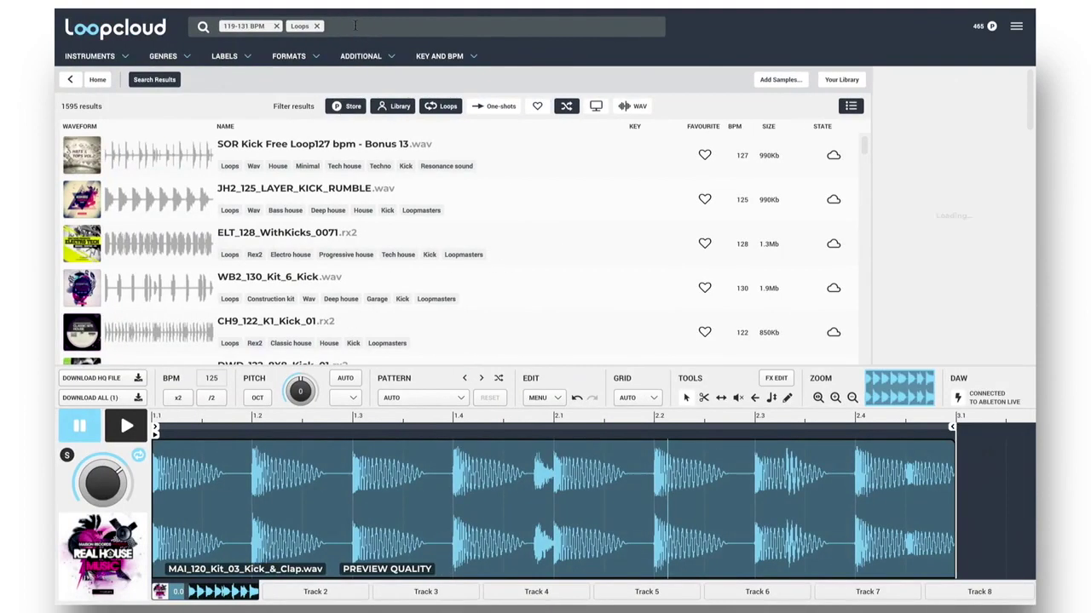
{"action": "left_click", "coordinate": [126, 57]}
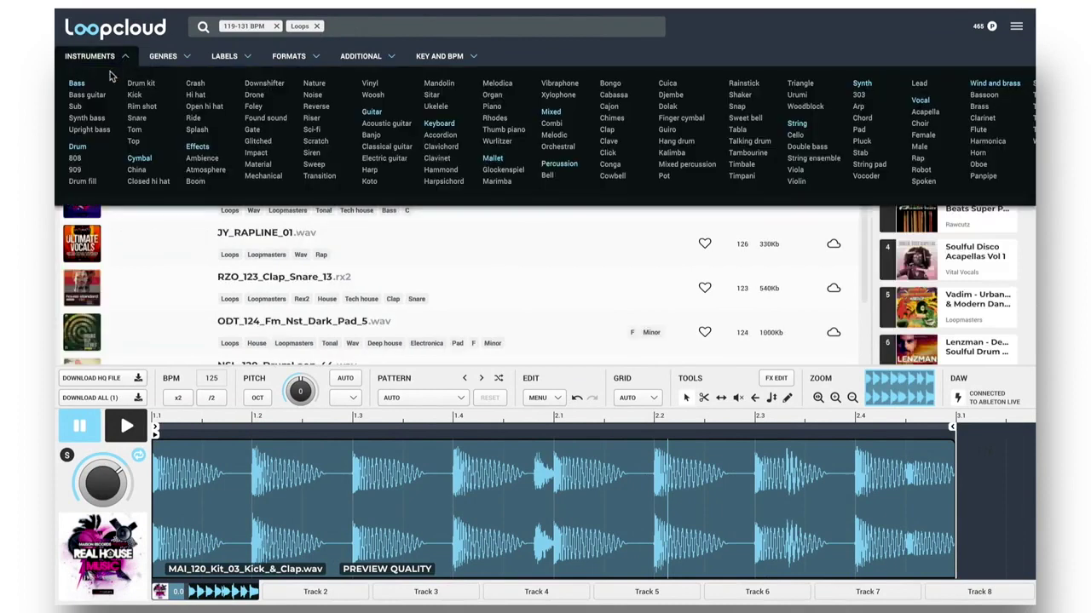
{"action": "left_click", "coordinate": [86, 117]}
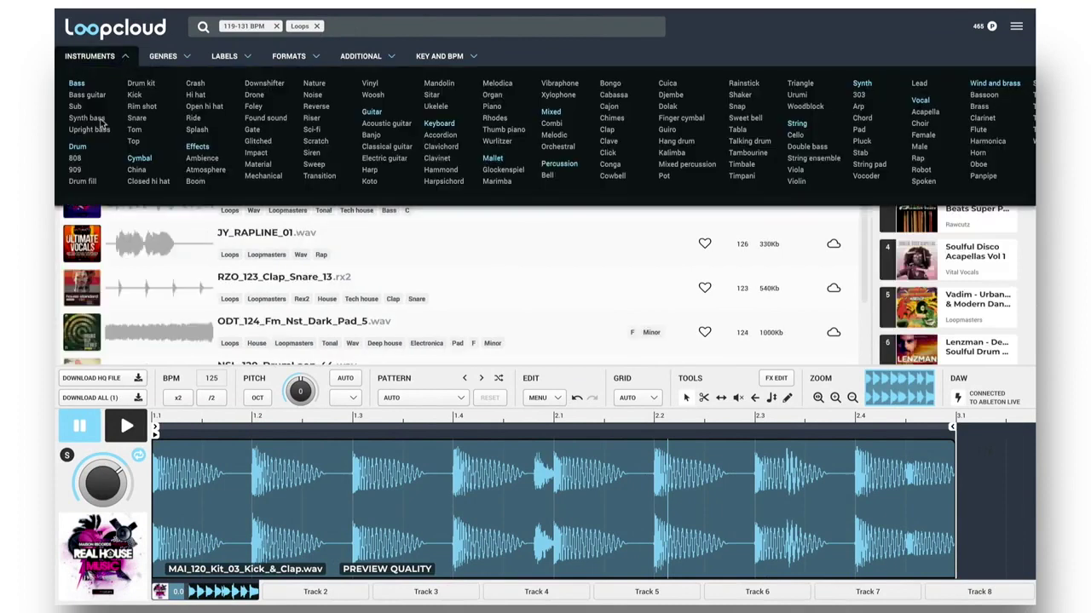
{"action": "left_click", "coordinate": [126, 57]}
Audition the first five synth bass loops in the results, from ODT_124_C_Synth_Bass_3 to BDT2_125_B_Synth_Bass_9
{"action": "left_click", "coordinate": [275, 147]}
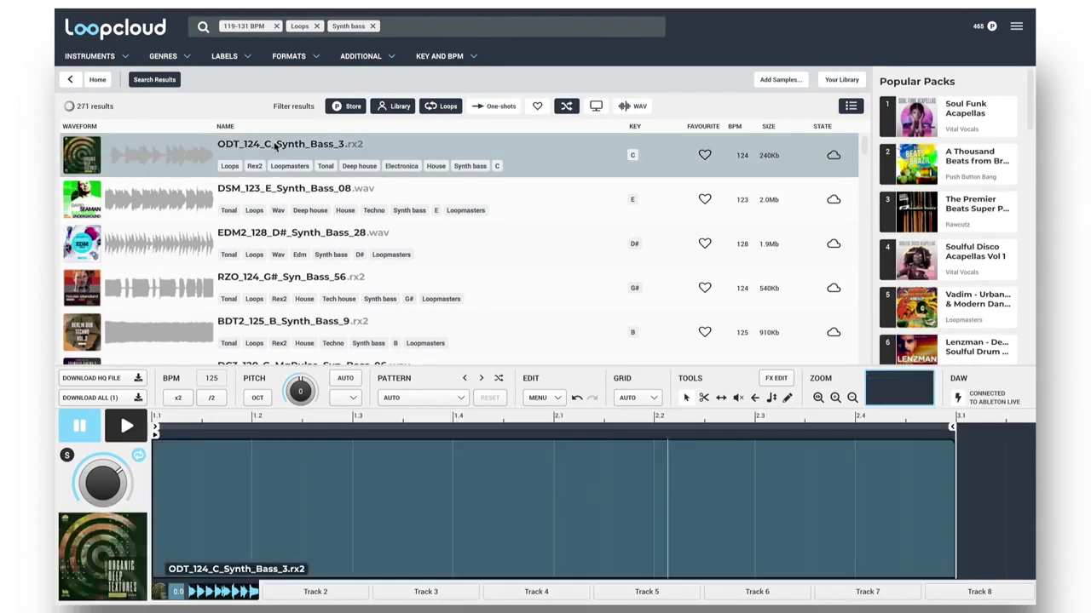
{"action": "left_click", "coordinate": [309, 196]}
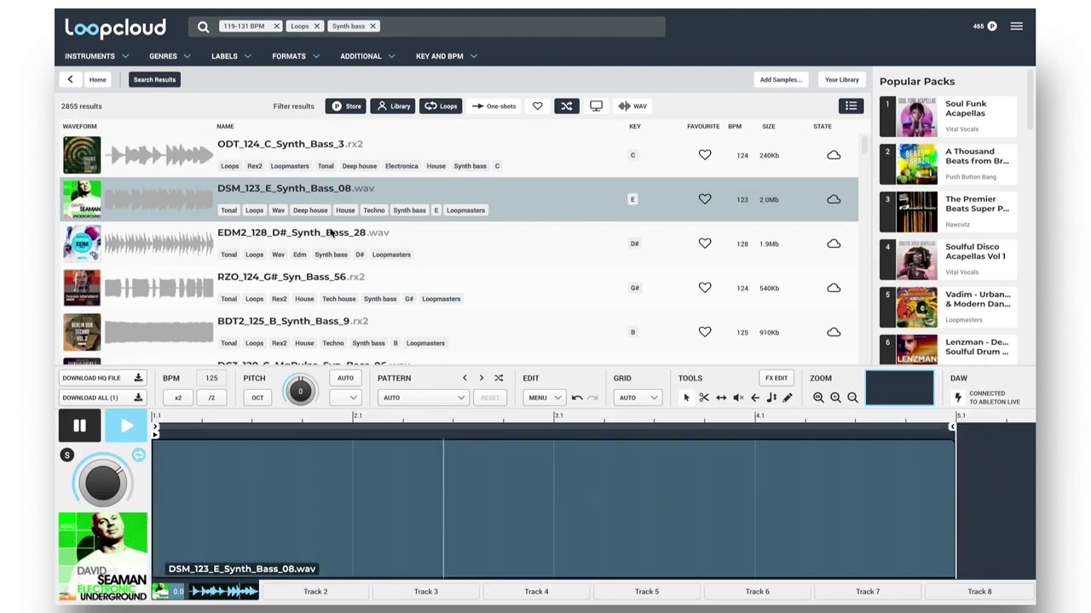
{"action": "left_click", "coordinate": [330, 235]}
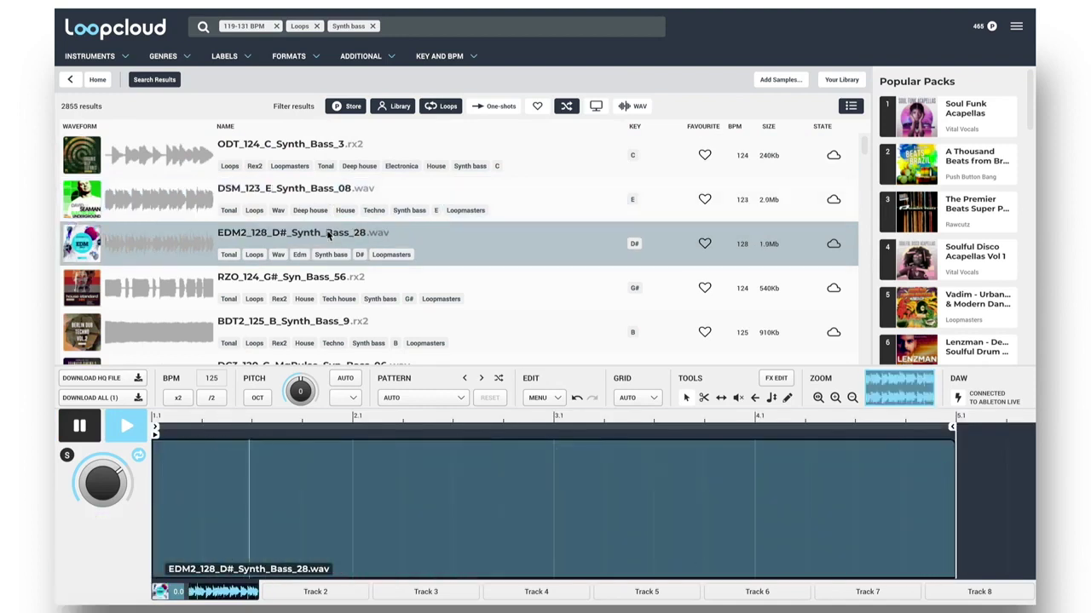
{"action": "left_click", "coordinate": [317, 281]}
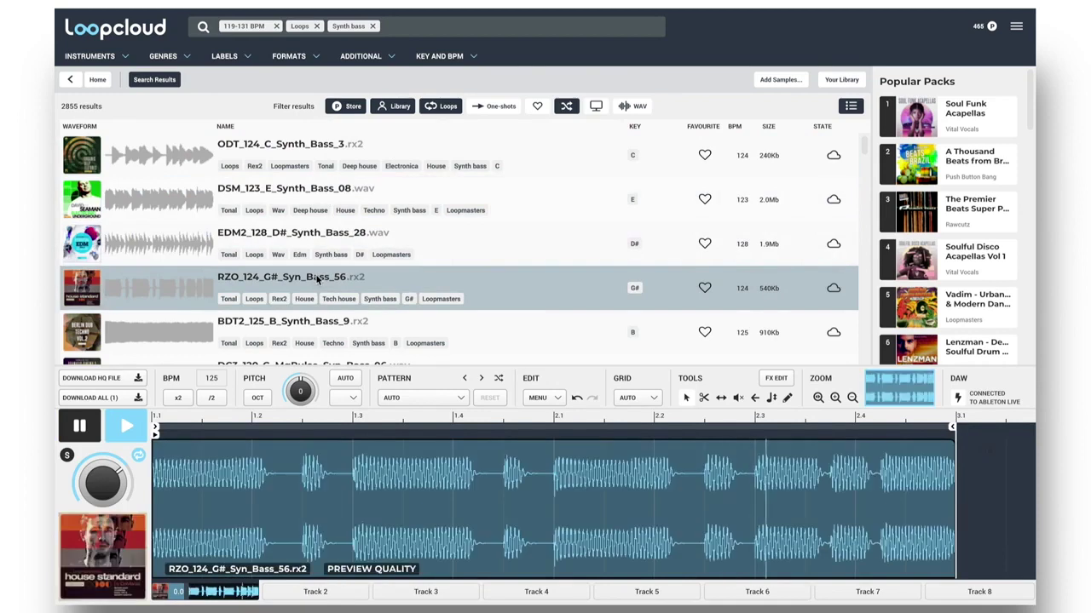
{"action": "left_click", "coordinate": [299, 328]}
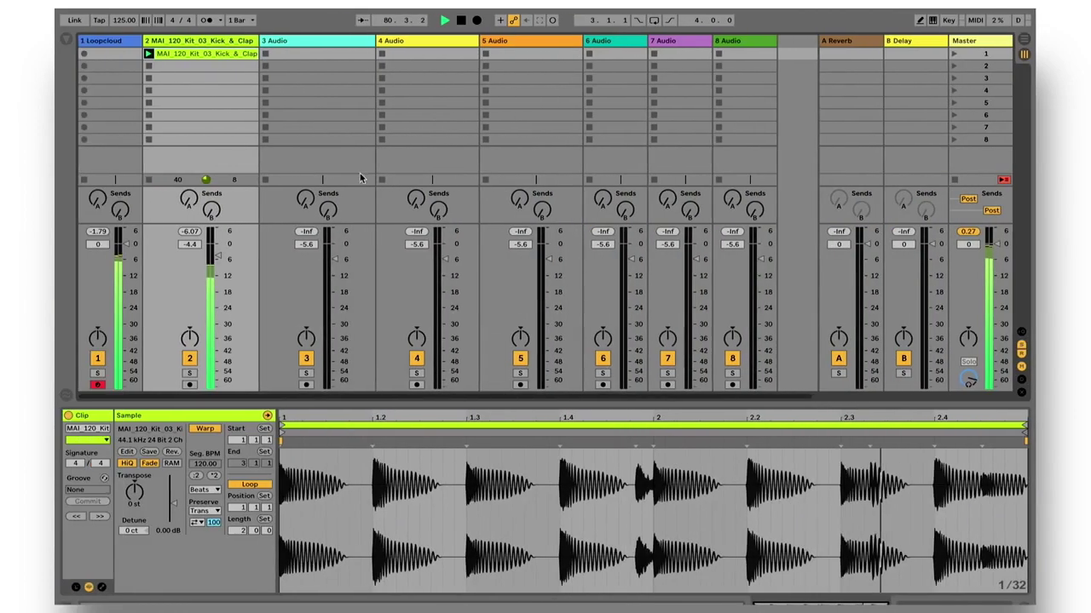
Switch to Ableton Live and turn on the sidechained Compressor on the Loopcloud track
{"action": "left_click", "coordinate": [105, 42]}
{"action": "double_click", "coordinate": [106, 42]}
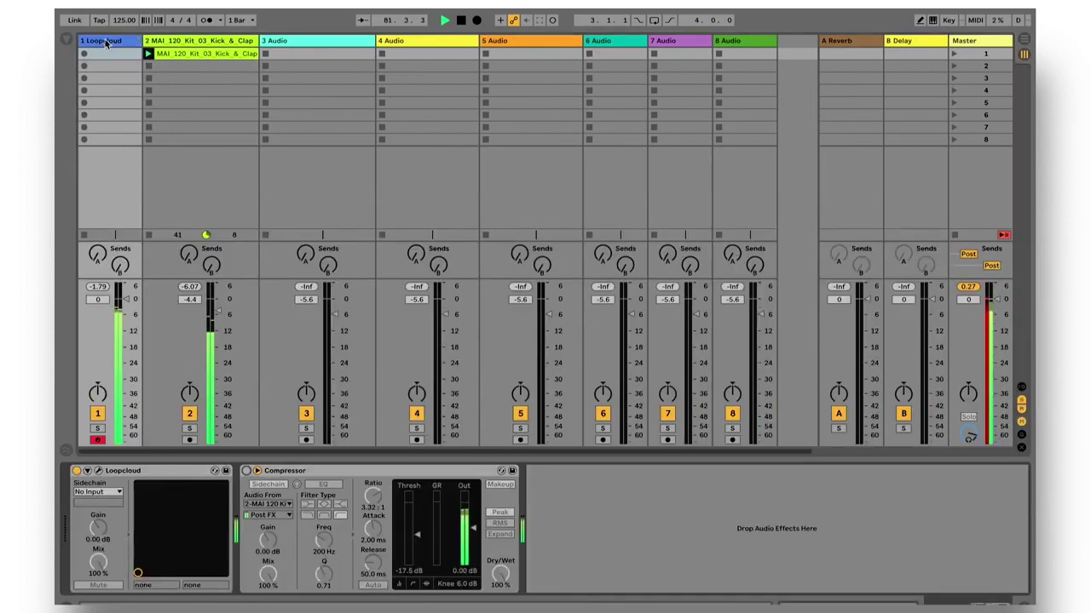
{"action": "left_click", "coordinate": [246, 471]}
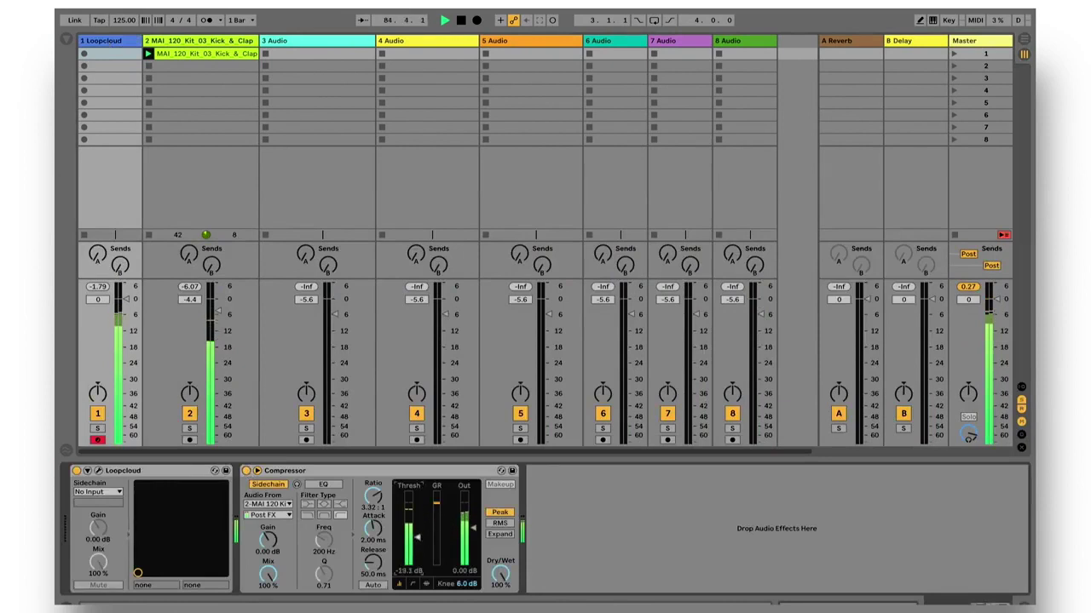
Return to Loopcloud and audition BHG2_122_Gm_Synth_Bass_18 further down the synth bass results
{"action": "key", "text": "super+Tab"}
{"action": "scroll", "coordinate": [297, 247], "scroll_direction": "down", "scroll_amount": 3}
{"action": "scroll", "coordinate": [296, 247], "scroll_direction": "down", "scroll_amount": 3}
{"action": "left_click", "coordinate": [298, 234]}
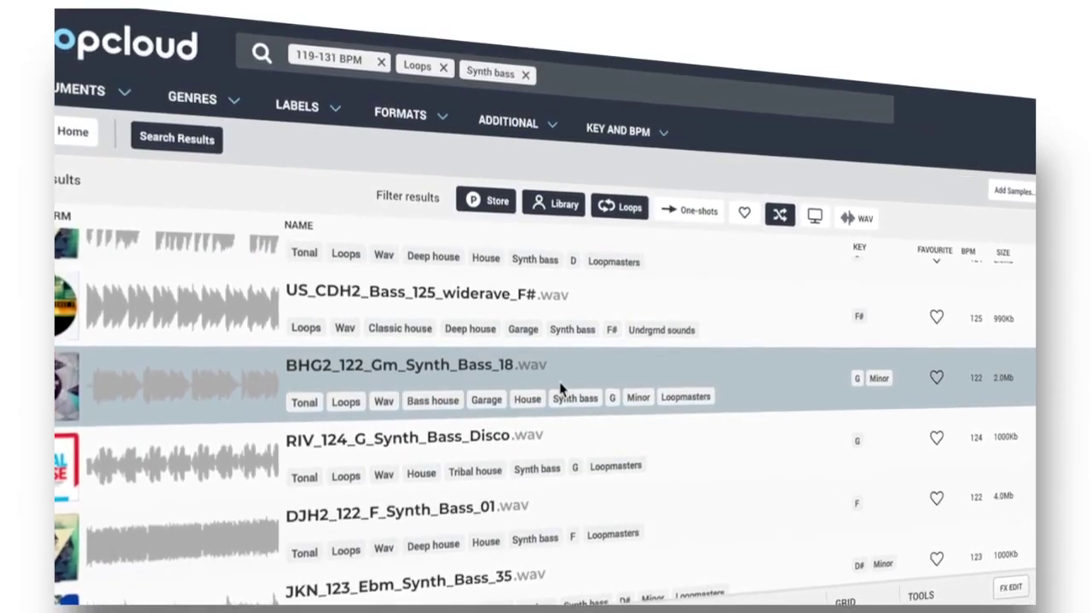
Narrow the synth bass loops to the Bass house genre and audition the filtered results
{"action": "left_click", "coordinate": [228, 107]}
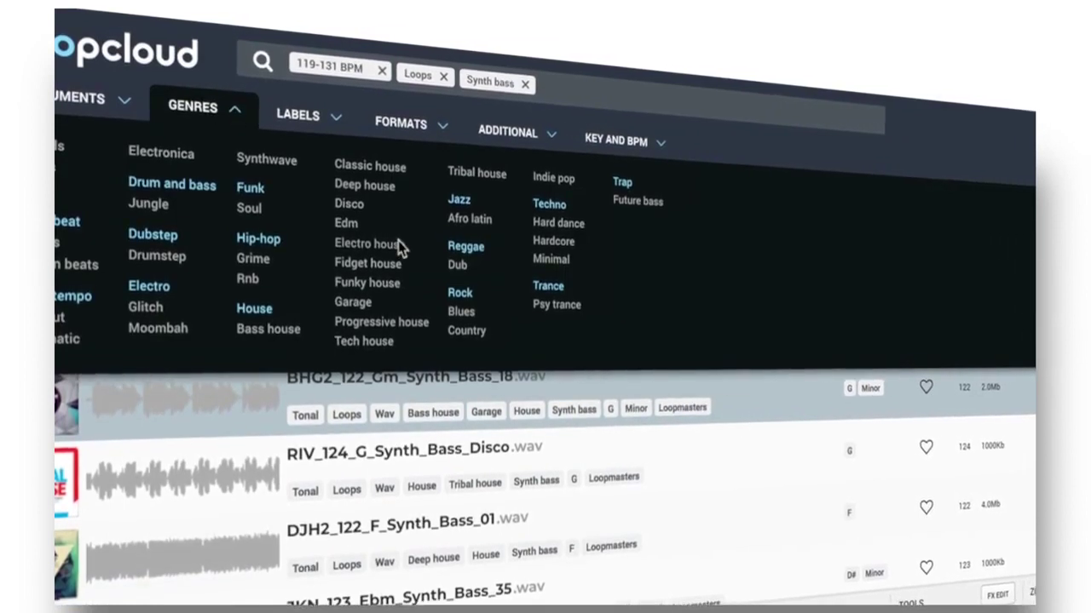
{"action": "left_click", "coordinate": [237, 109]}
{"action": "left_click", "coordinate": [434, 421]}
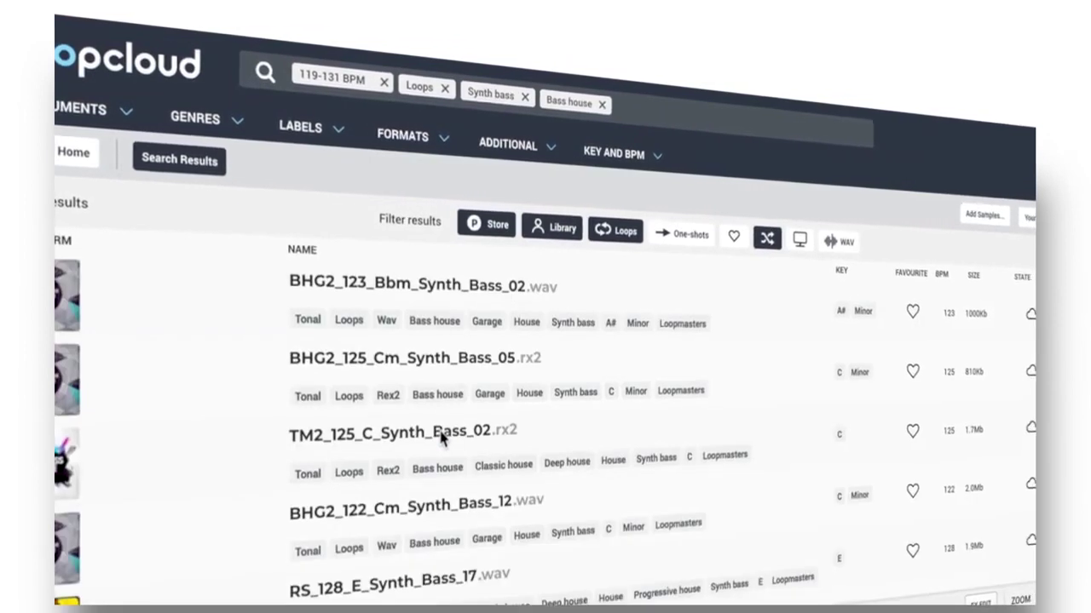
{"action": "left_click", "coordinate": [443, 294]}
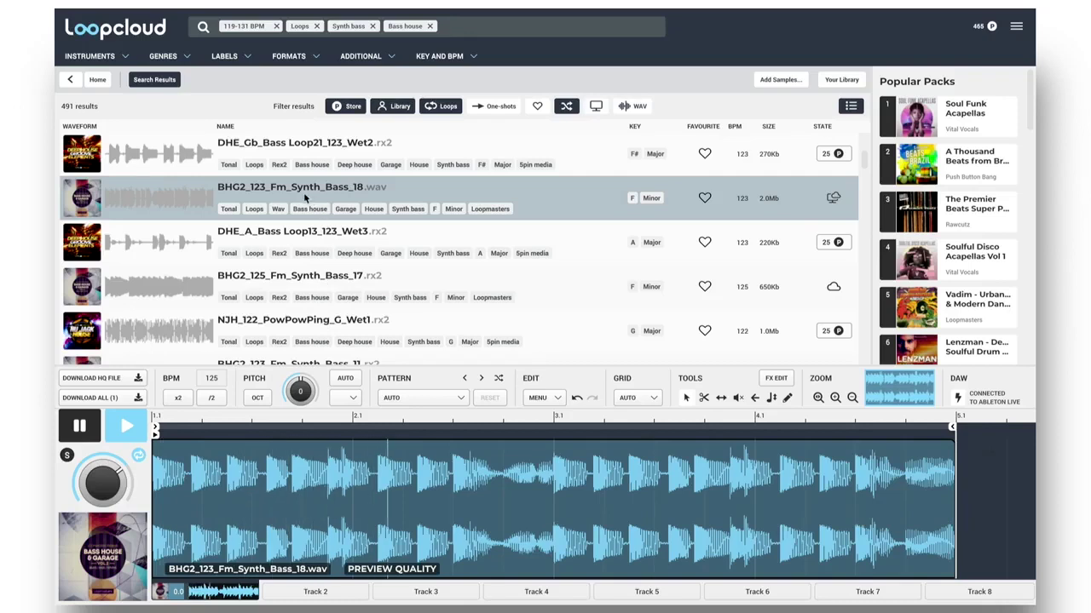
Stop the preview and place BHG2_123_Fm_Synth_Bass_18 in the first clip slot of track 3 in Ableton Live, opening the clip's details
{"action": "key", "text": "space"}
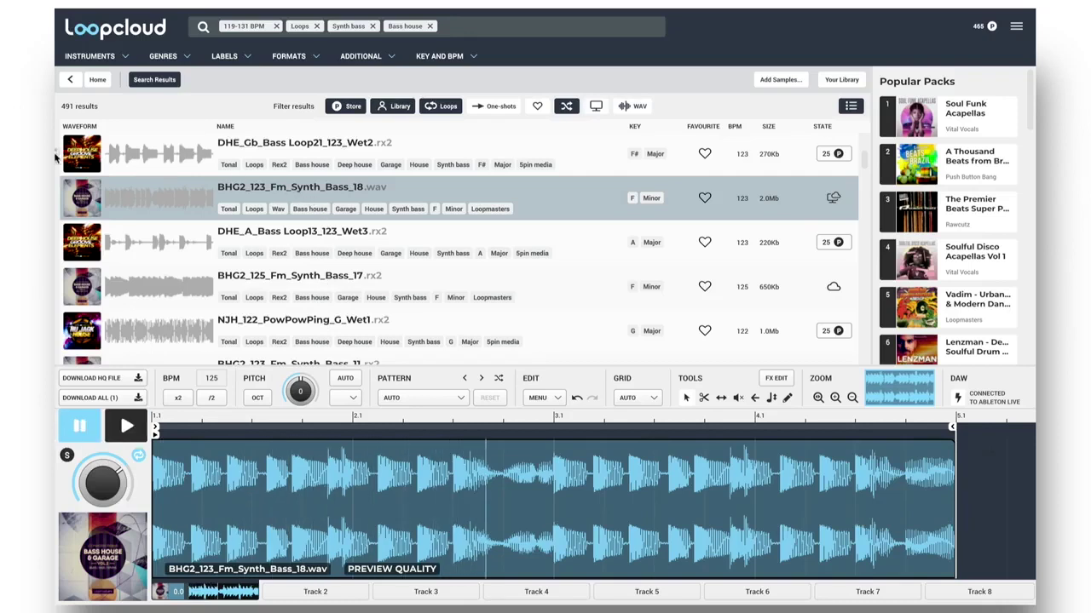
{"action": "left_click_drag", "start_coordinate": [55, 157], "coordinate": [305, 54]}
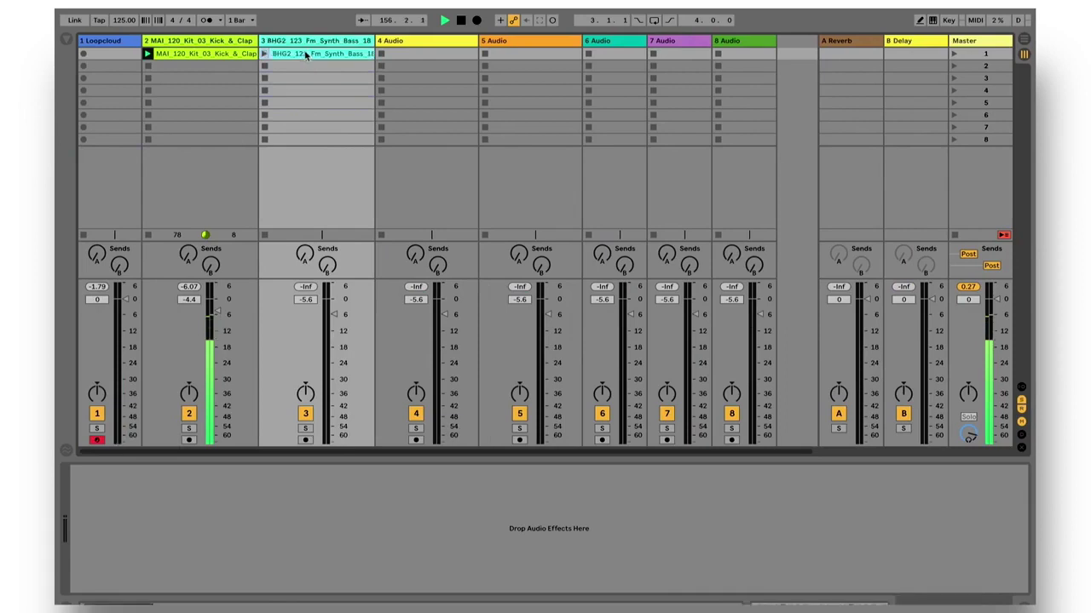
{"action": "double_click", "coordinate": [287, 56]}
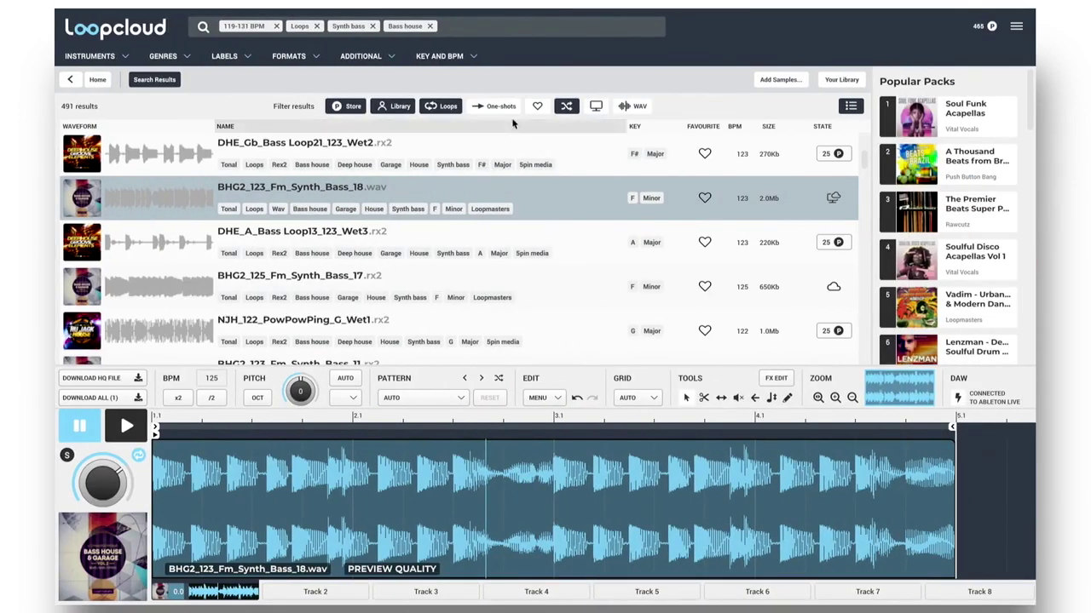
Filter the Loopcloud search by key F and the Synth instrument, removing the Synth bass and Bass house filters
{"action": "left_click", "coordinate": [475, 57]}
{"action": "left_click", "coordinate": [271, 151]}
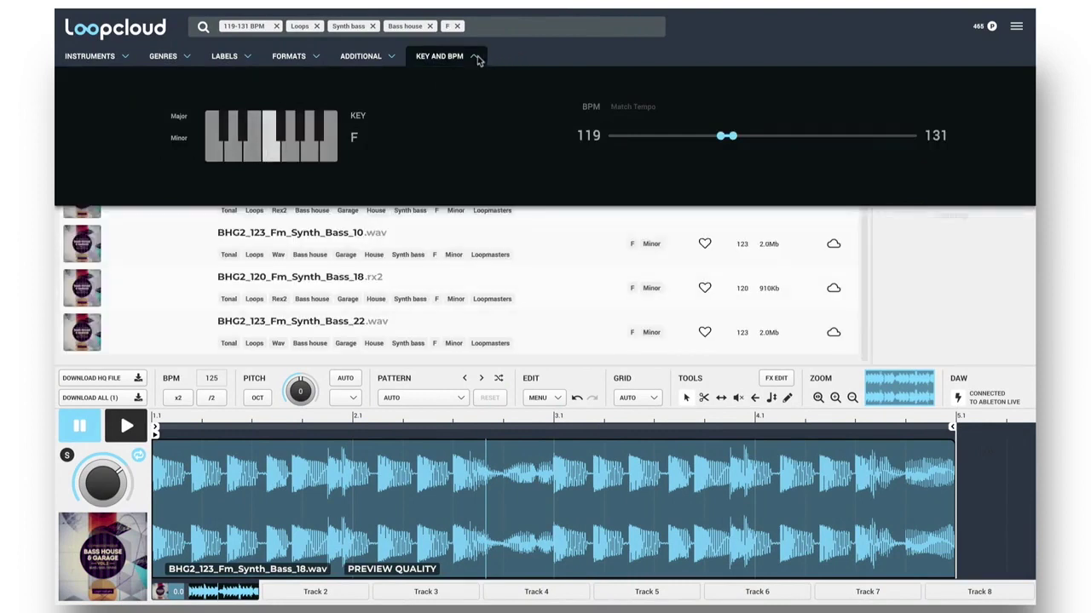
{"action": "left_click", "coordinate": [124, 57]}
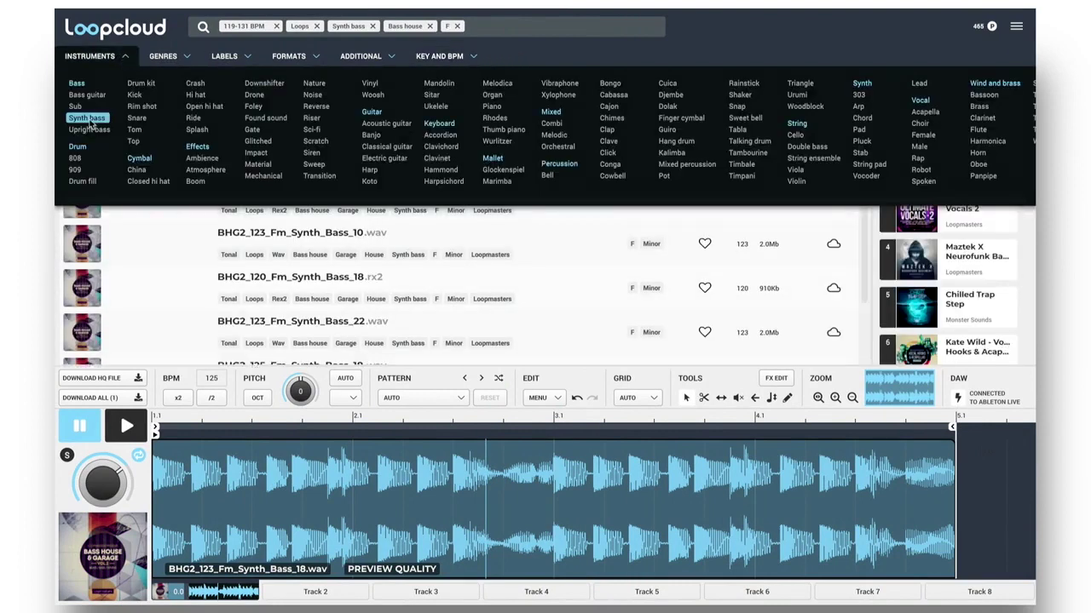
{"action": "left_click", "coordinate": [89, 119]}
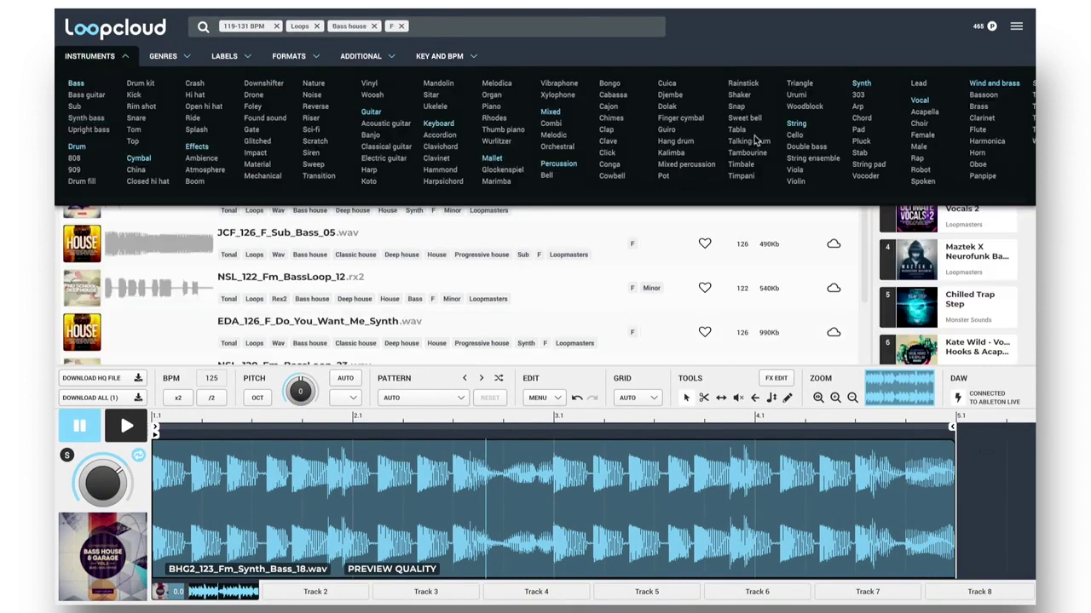
{"action": "left_click", "coordinate": [856, 83]}
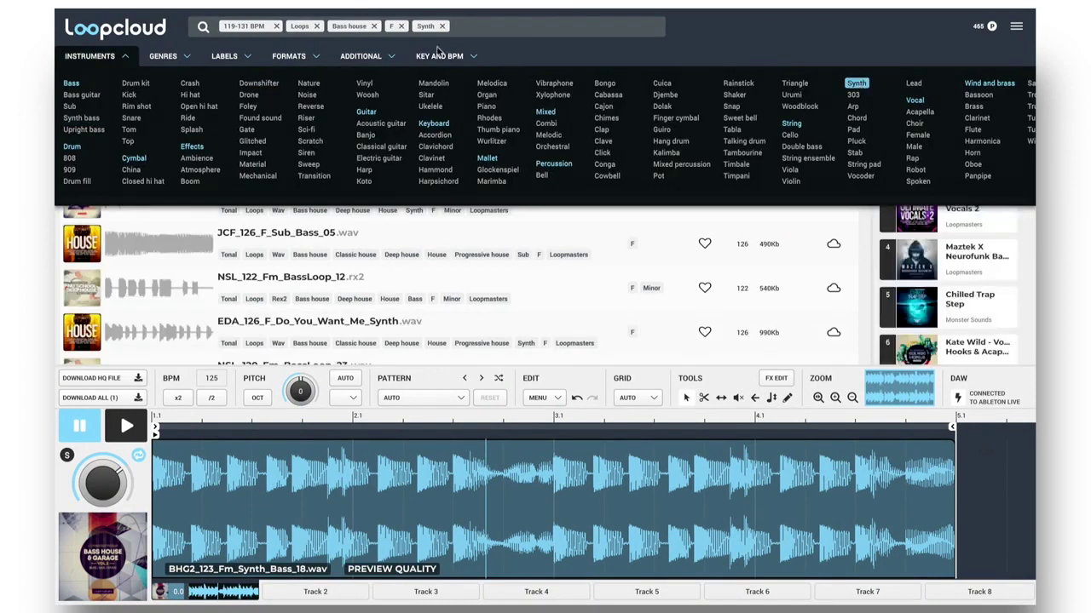
{"action": "left_click", "coordinate": [373, 27]}
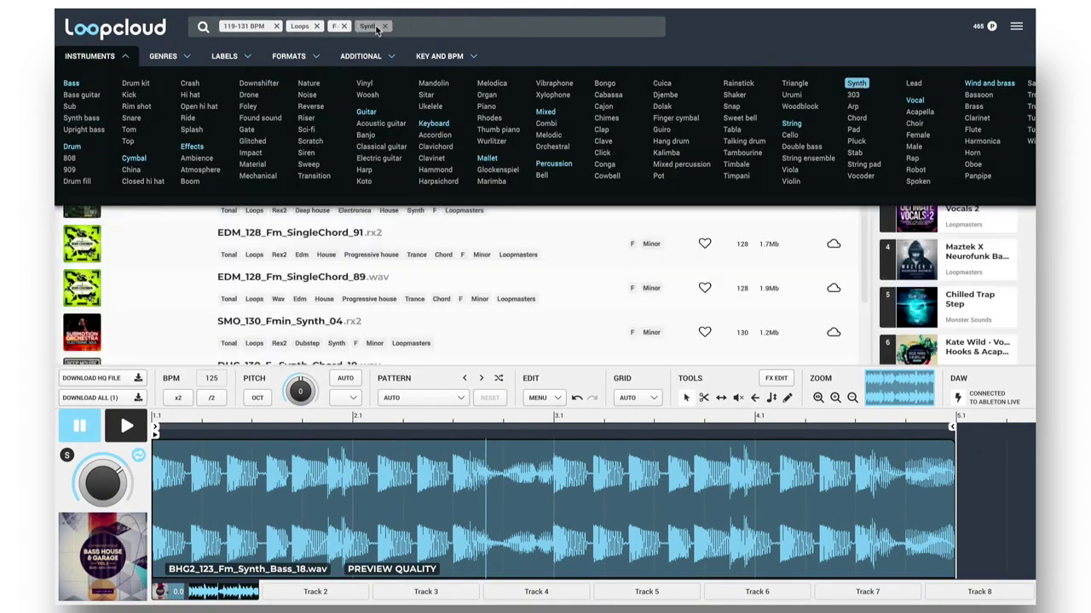
{"action": "left_click", "coordinate": [124, 56]}
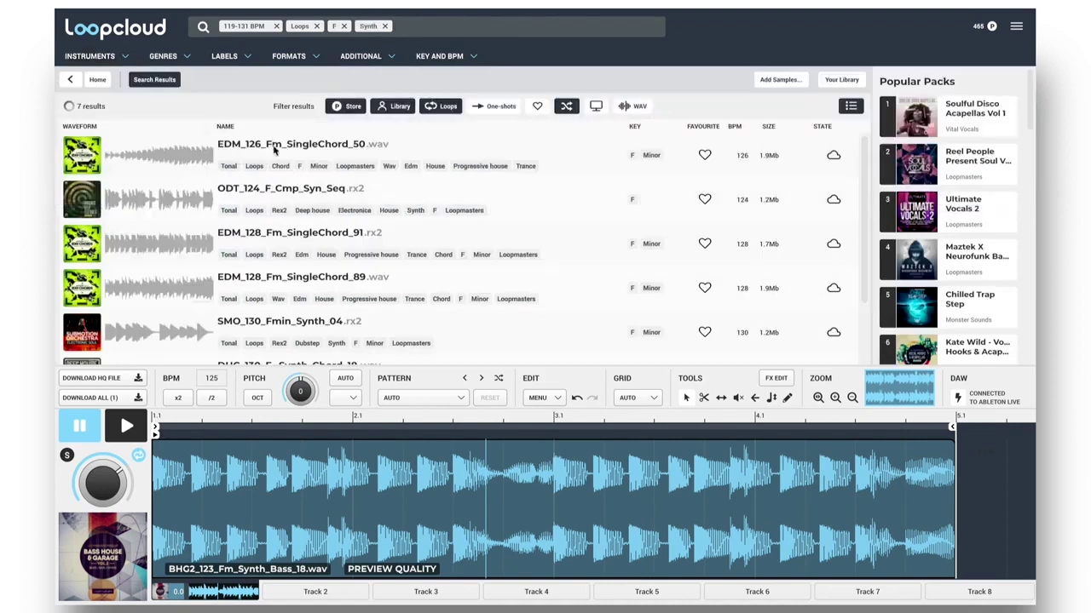
Audition the first F synth loops in the results, from EDM_126_Fm_SingleChord_50 to SMO_130_Fmin_Synth_04
{"action": "left_click", "coordinate": [274, 149]}
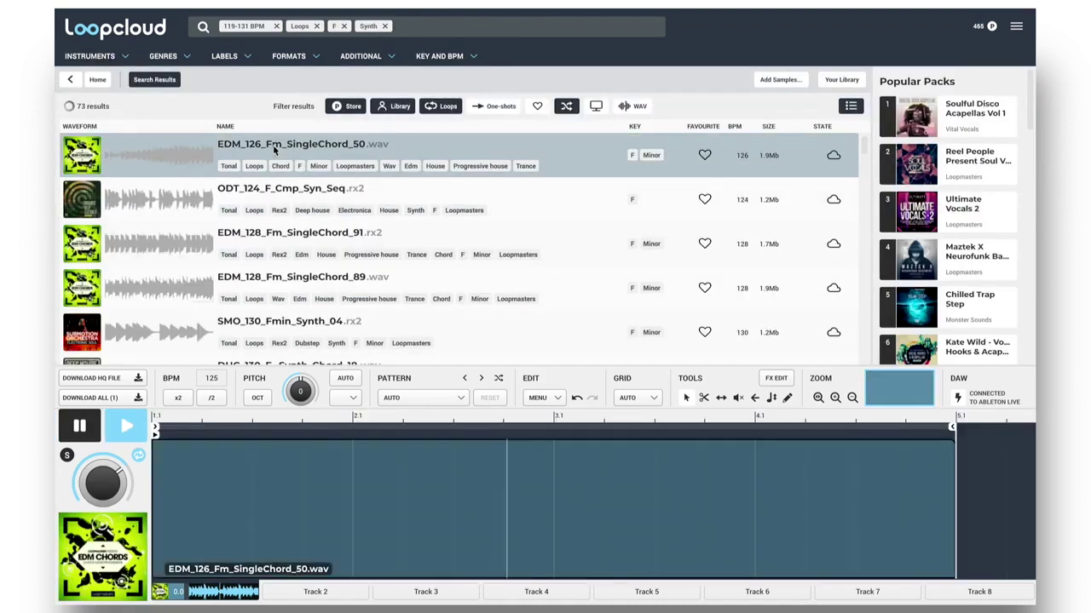
{"action": "key", "text": "Down"}
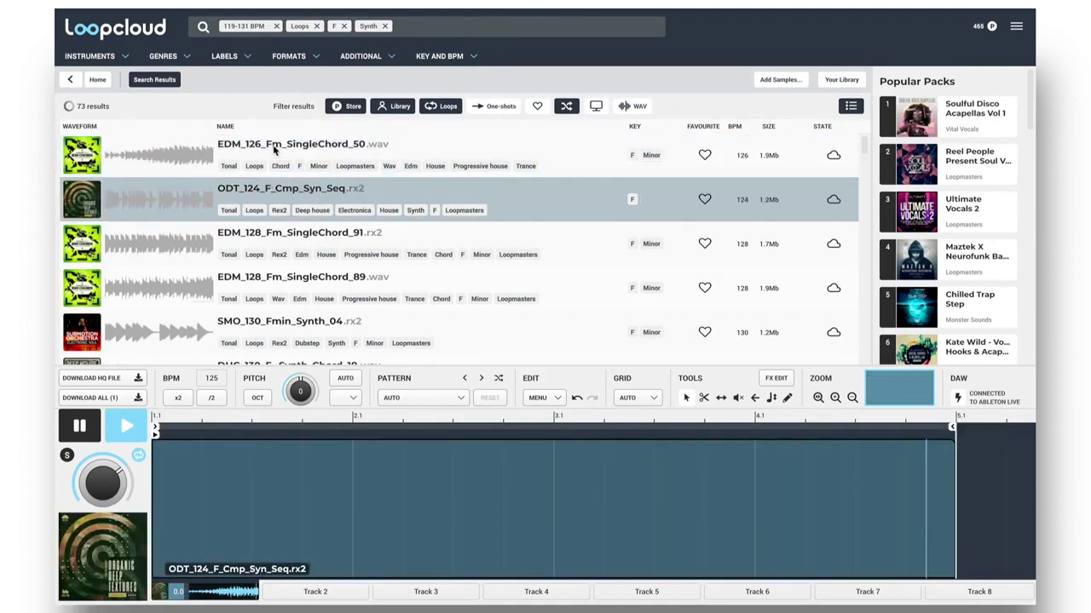
{"action": "key", "text": "Down"}
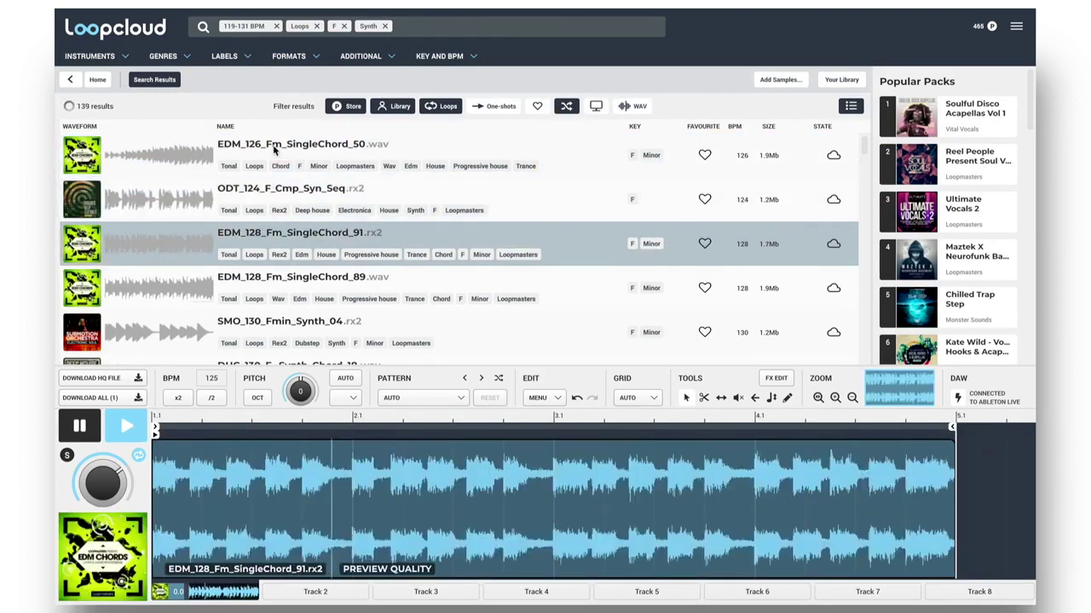
{"action": "key", "text": "Down"}
{"action": "key", "text": "Down"}
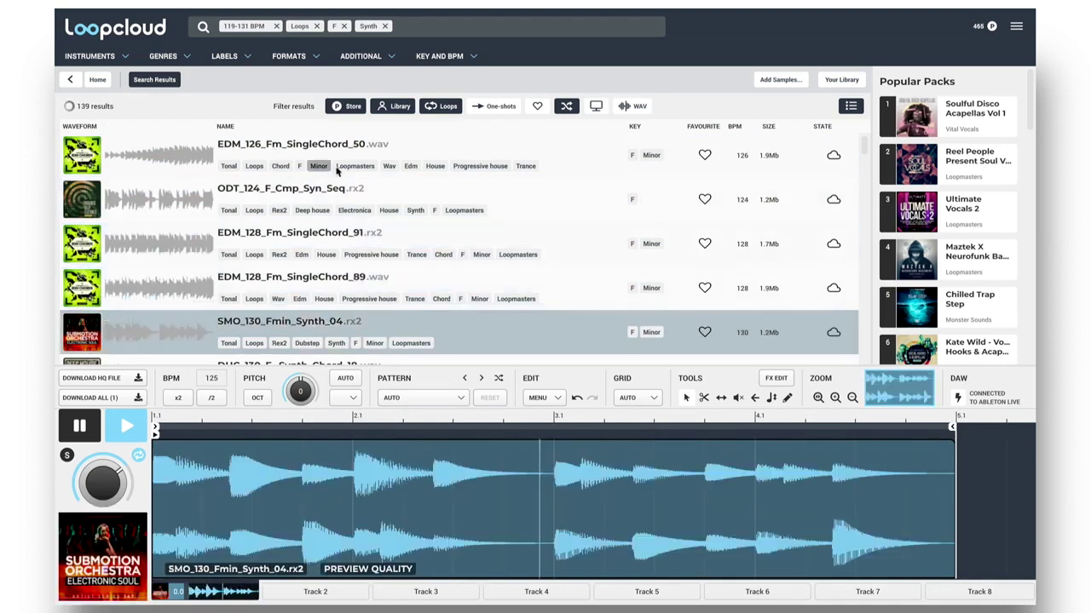
Continue auditioning the F synth loops from DHC_130_F_ Synth_Chord_18 down to RZ2_124_Fm_Alien_Synth
{"action": "scroll", "coordinate": [366, 202], "scroll_direction": "down", "scroll_amount": 2}
{"action": "key", "text": "Down"}
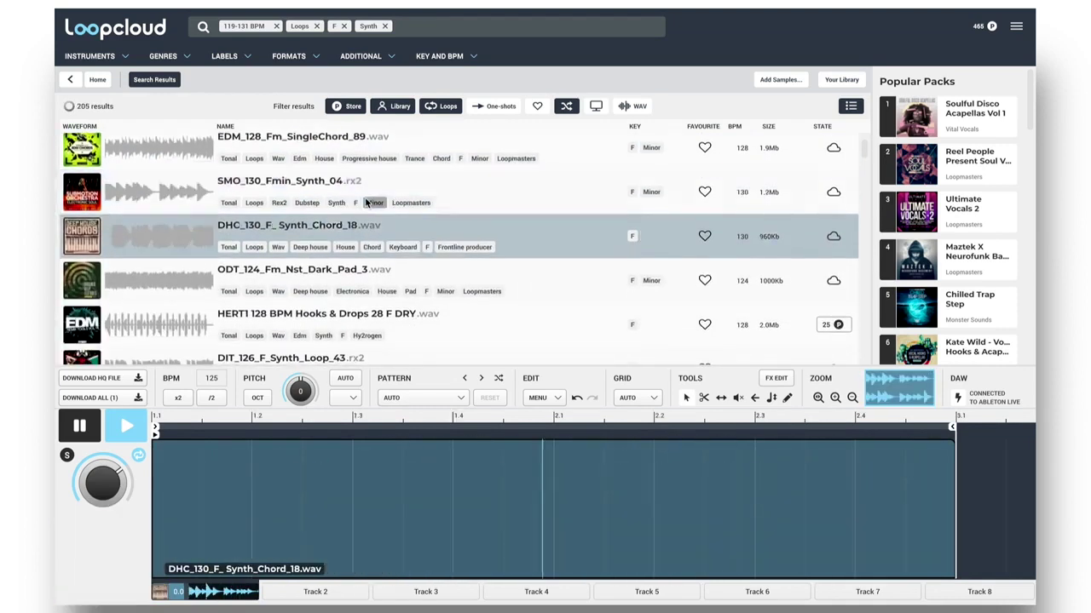
{"action": "key", "text": "Down"}
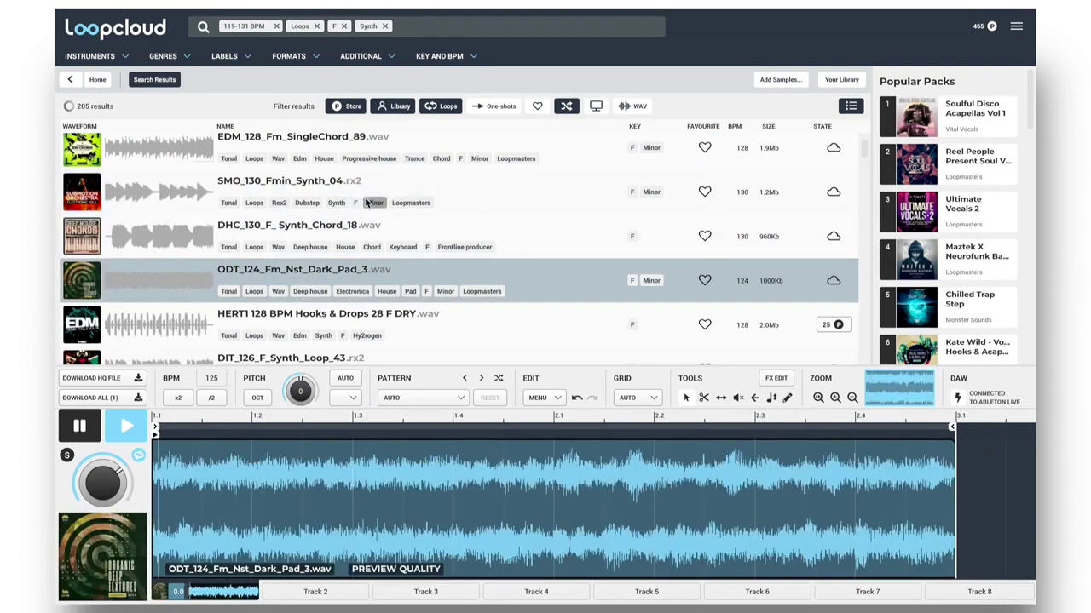
{"action": "key", "text": "Down"}
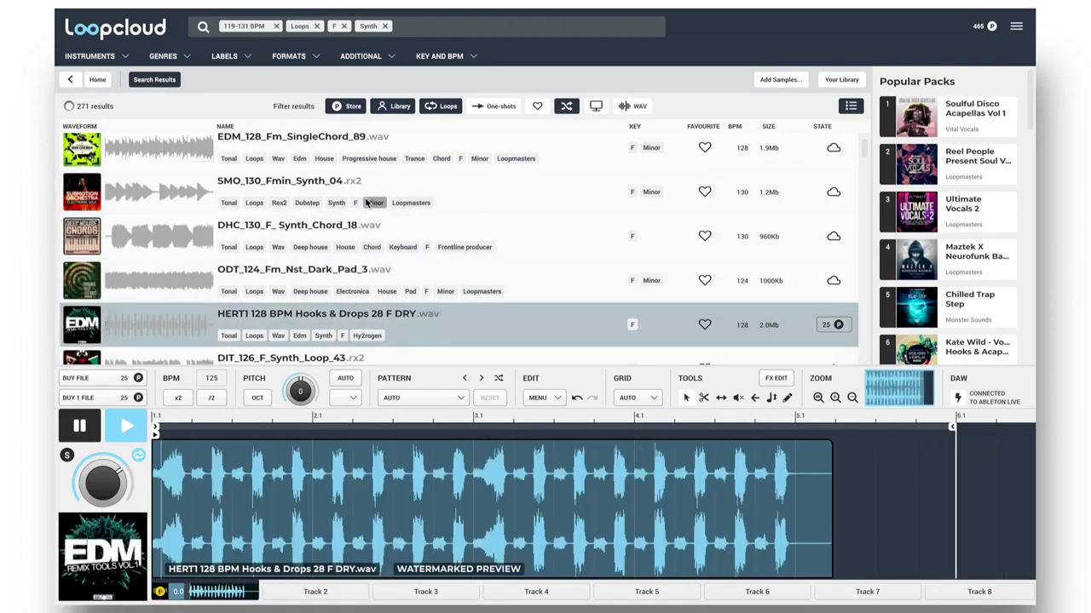
{"action": "key", "text": "Down"}
{"action": "key", "text": "Down"}
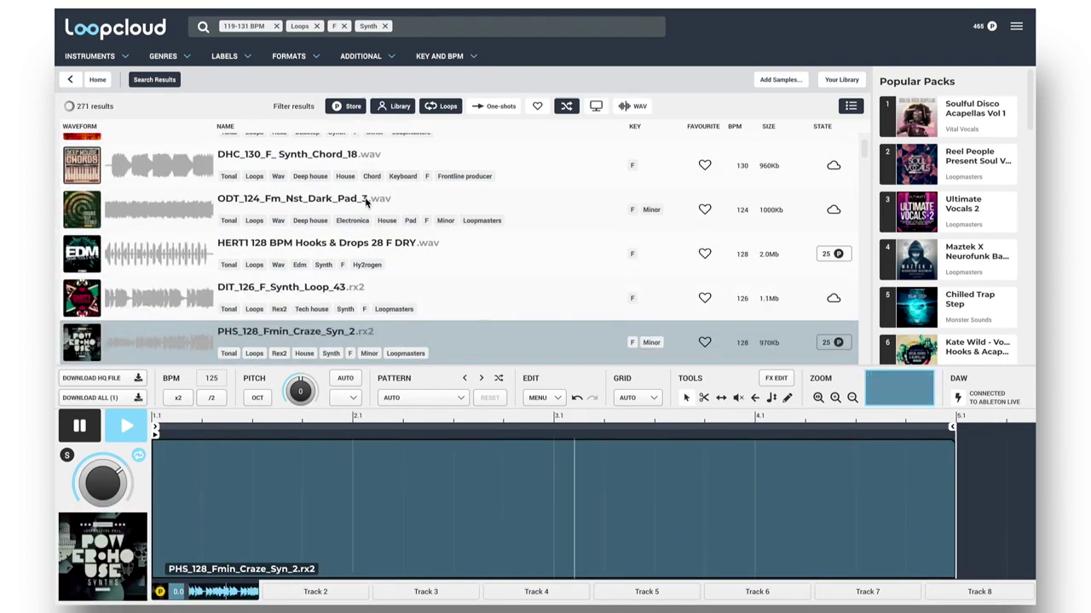
{"action": "key", "text": "Down"}
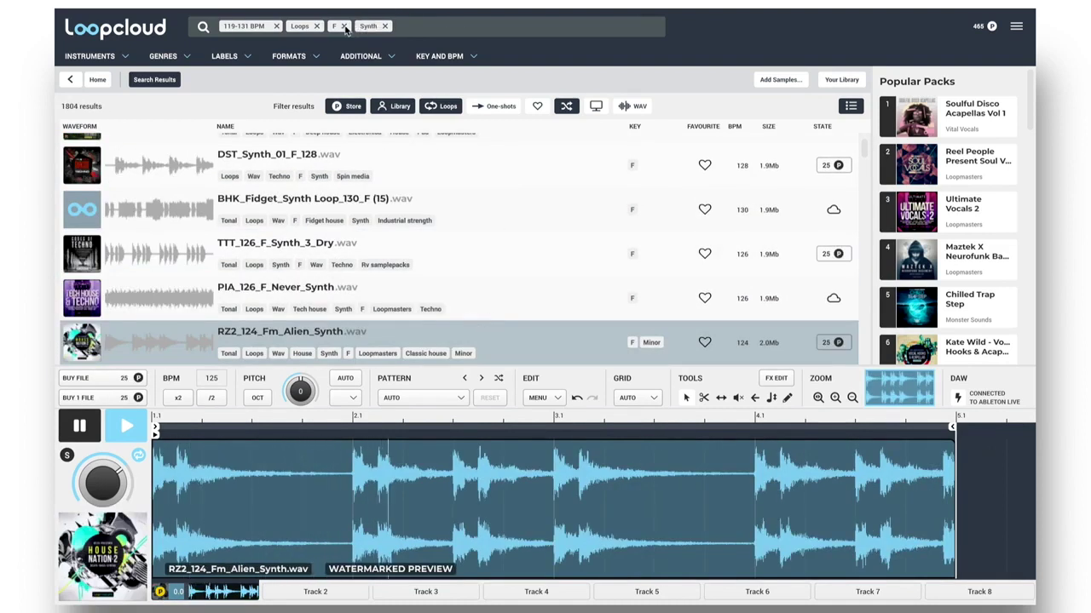
Remove the F key filter from the search and enable automatic pitching of previews to the key of F
{"action": "left_click", "coordinate": [344, 26]}
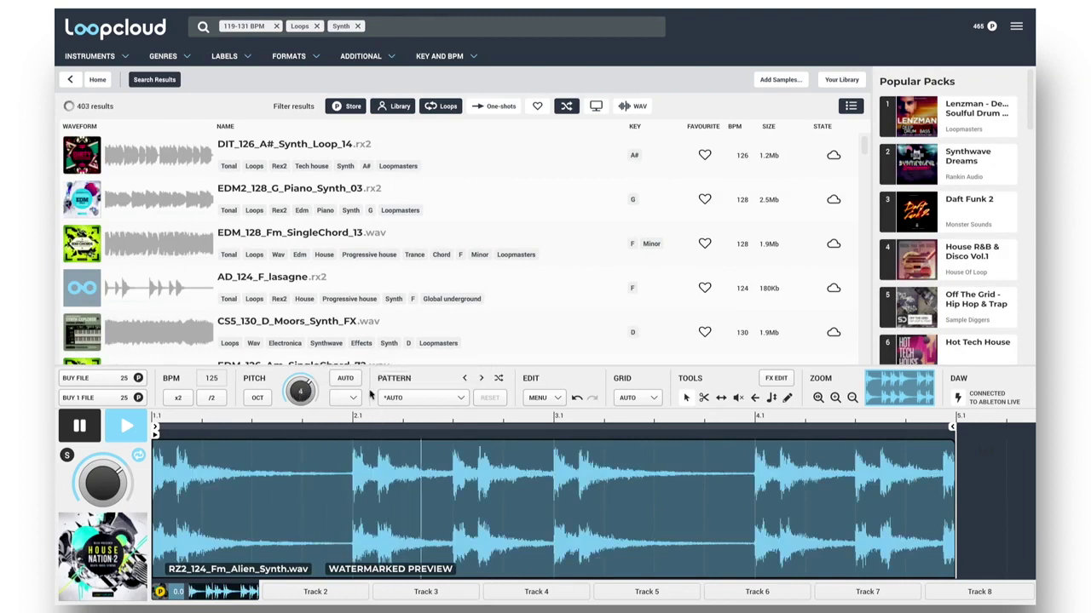
{"action": "left_click", "coordinate": [345, 379]}
{"action": "left_click", "coordinate": [354, 399]}
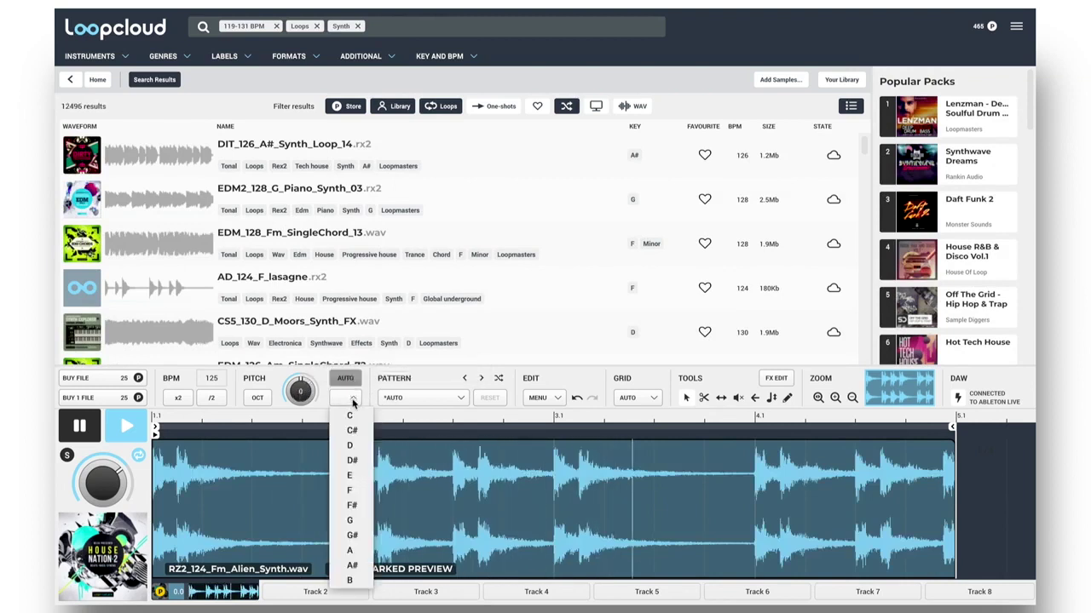
{"action": "left_click", "coordinate": [353, 491]}
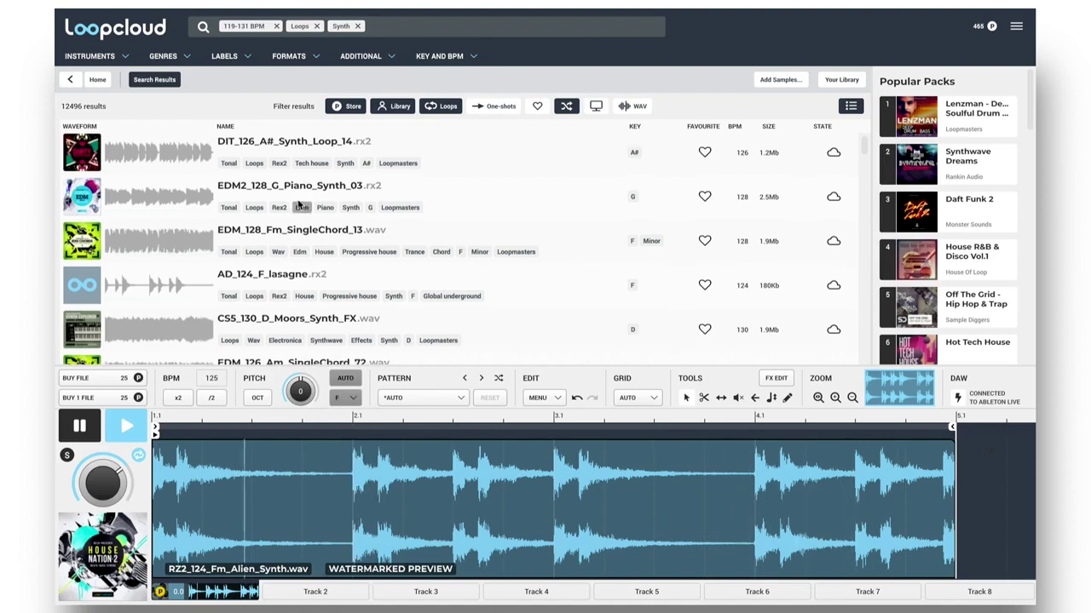
Audition synth loops in other keys, including EDM2_128_G_Piano_Synth_03, CS5_130_D_Moors_Synth_FX and EDM_126_Am_SingleChord_72
{"action": "left_click", "coordinate": [295, 192]}
{"action": "scroll", "coordinate": [312, 244], "scroll_direction": "down", "scroll_amount": 2}
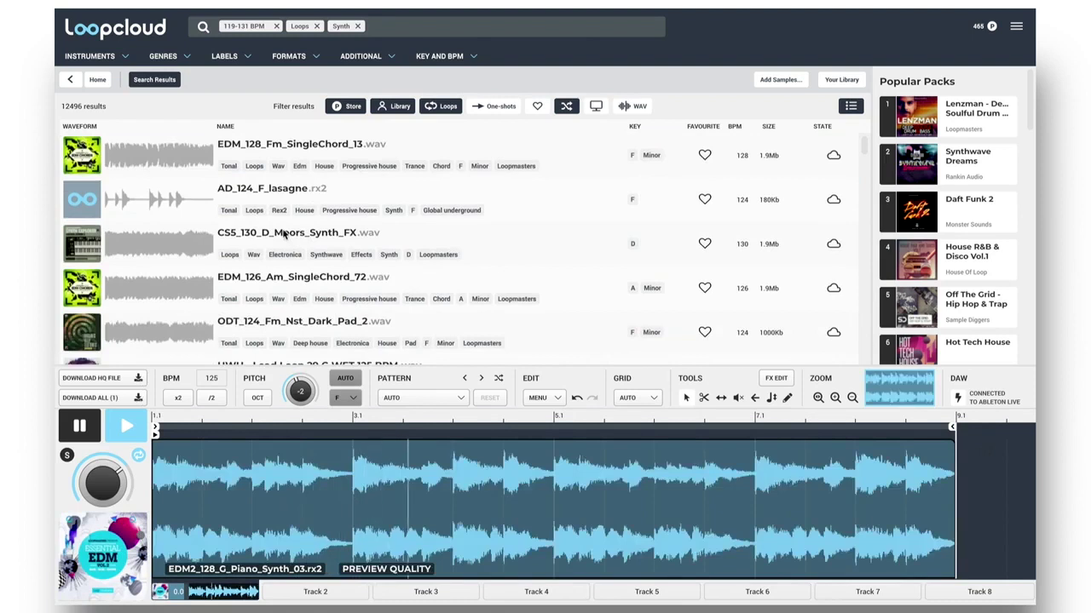
{"action": "left_click", "coordinate": [285, 234]}
{"action": "scroll", "coordinate": [286, 228], "scroll_direction": "down", "scroll_amount": 1}
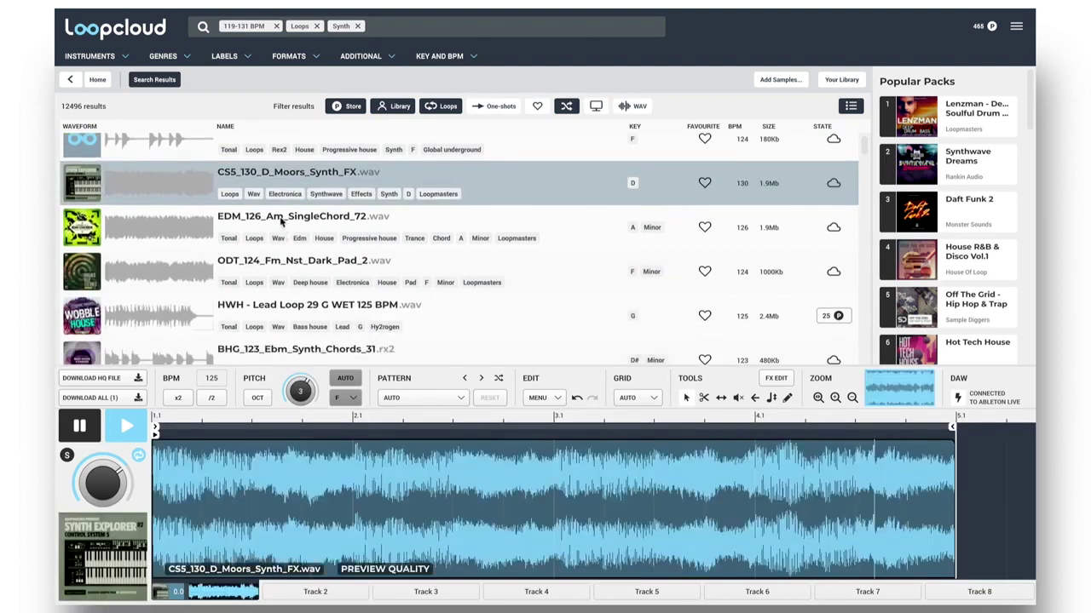
{"action": "left_click", "coordinate": [281, 220]}
{"action": "scroll", "coordinate": [279, 219], "scroll_direction": "down", "scroll_amount": 1}
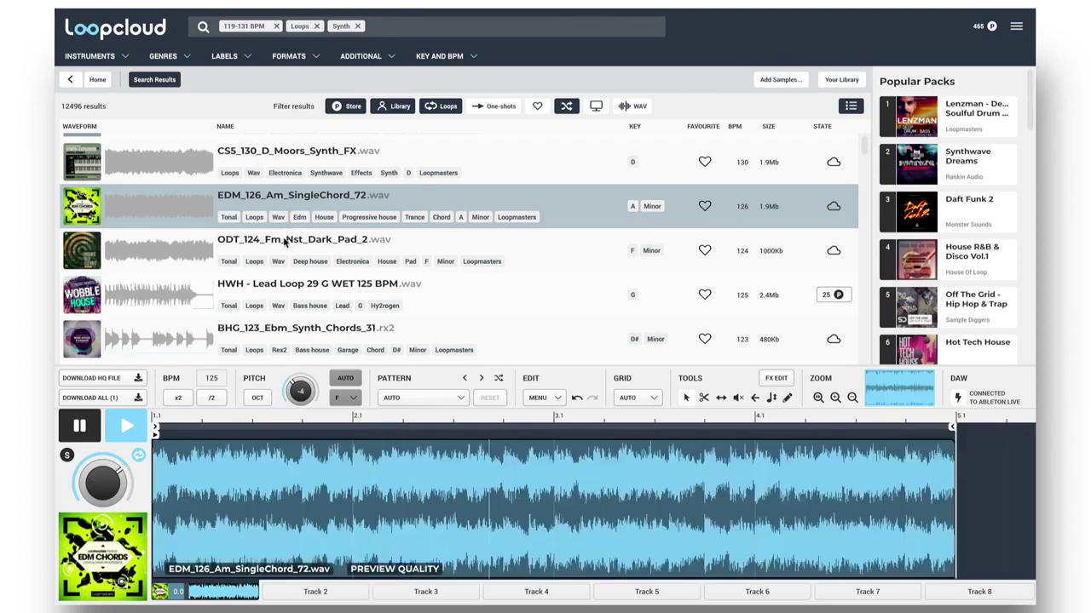
{"action": "left_click", "coordinate": [286, 241]}
{"action": "scroll", "coordinate": [285, 241], "scroll_direction": "down", "scroll_amount": 4}
Buy STH_Music_Am_tech9thchordopen_123, place its processed version in the first clip slot of track 4 in Ableton Live, and launch it
{"action": "left_click", "coordinate": [290, 209]}
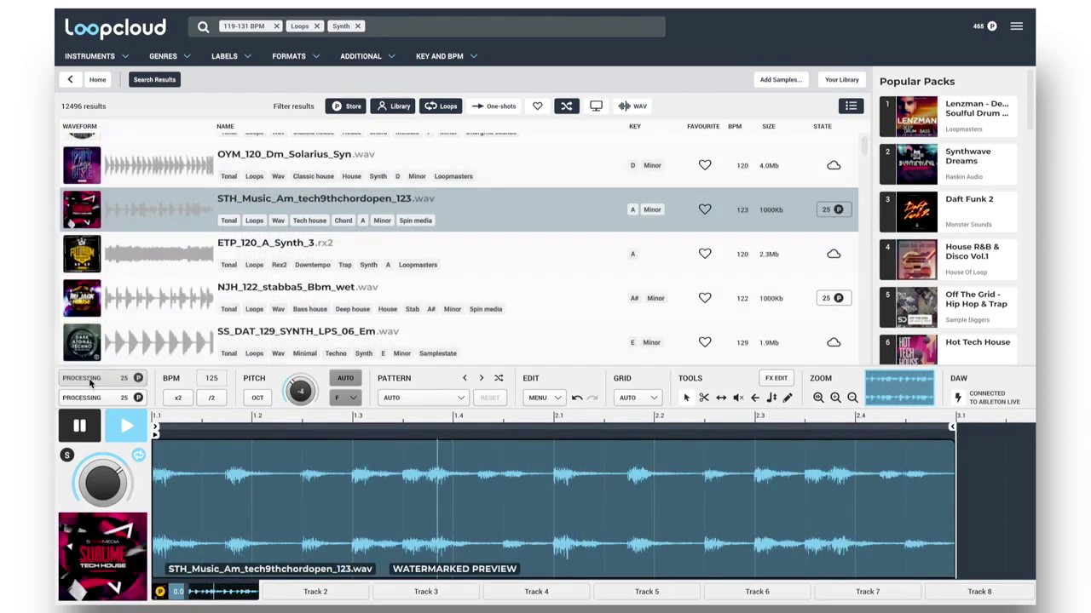
{"action": "left_click", "coordinate": [91, 379]}
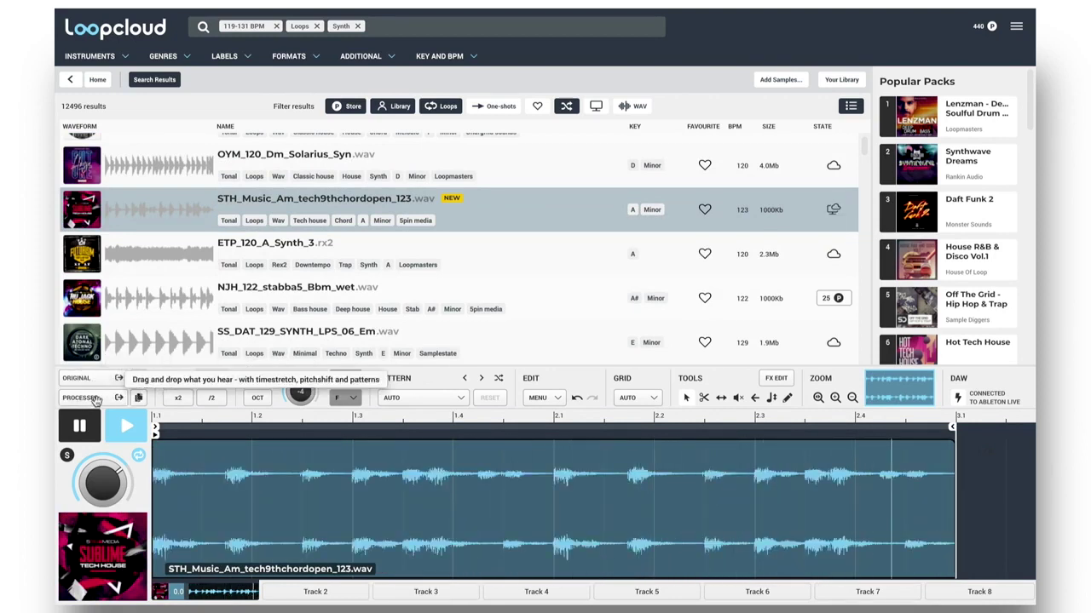
{"action": "left_click_drag", "start_coordinate": [57, 236], "coordinate": [426, 59]}
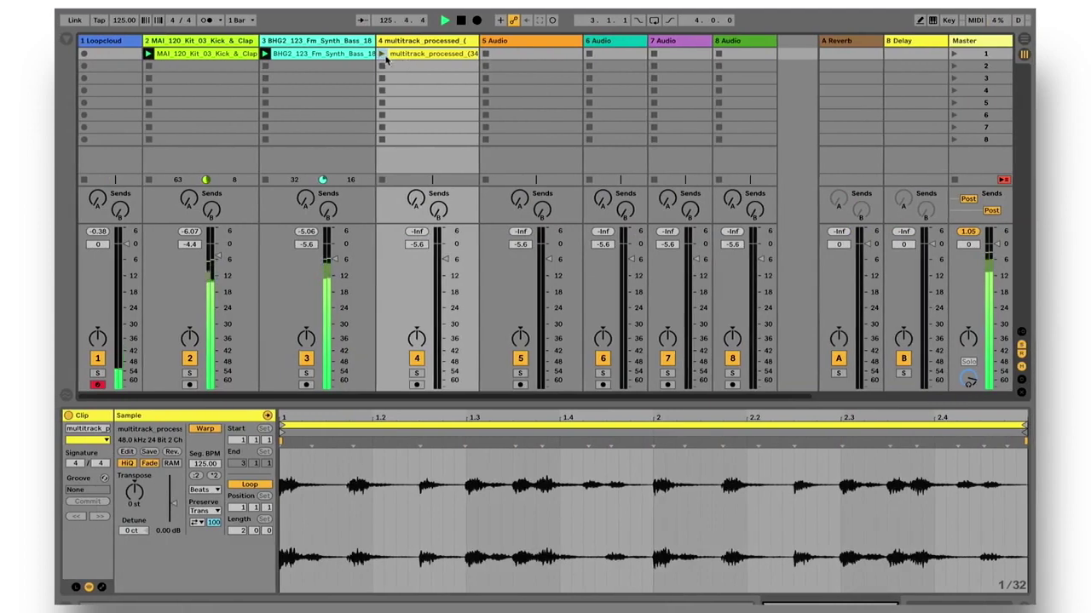
{"action": "left_click", "coordinate": [383, 53]}
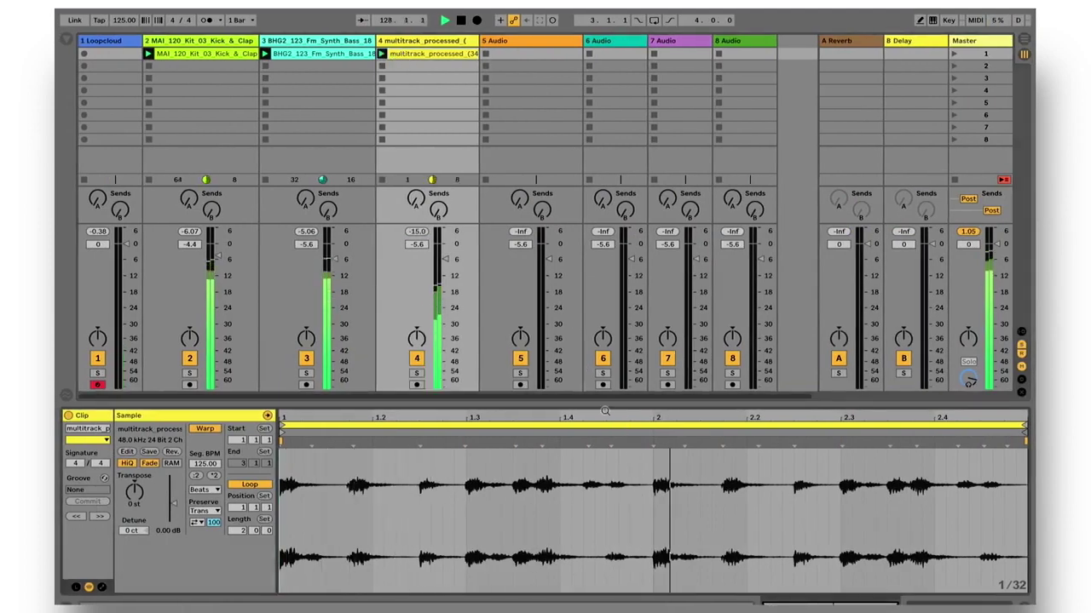
In Loopcloud, split DJH_124_Fm9_Chrd at 1.3 and 2.1 and delete everything after the first bar
{"action": "left_click_drag", "start_coordinate": [599, 399], "coordinate": [599, 373]}
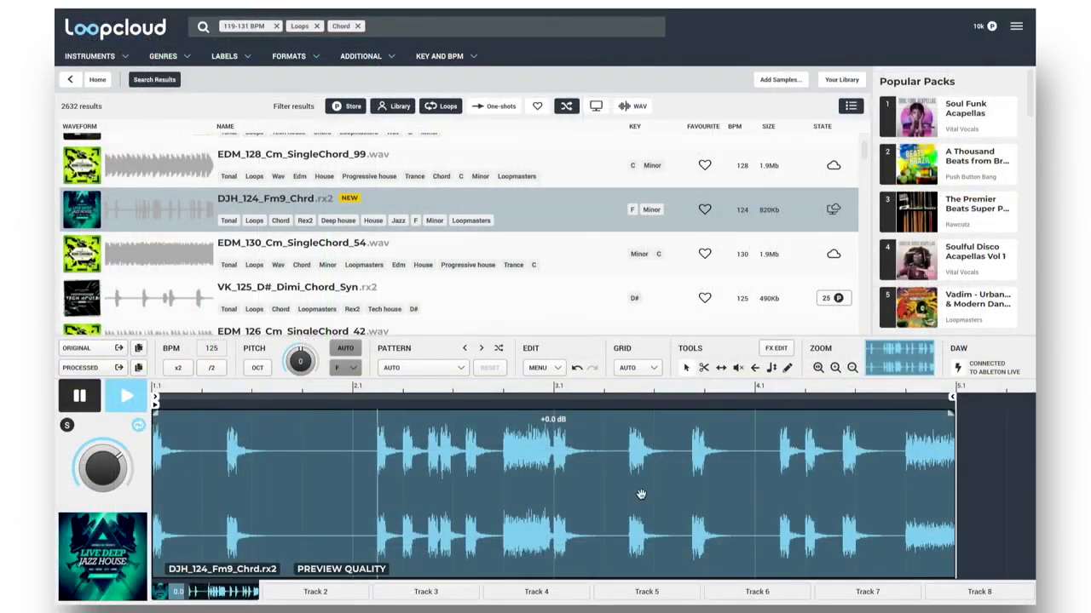
{"action": "left_click_drag", "start_coordinate": [352, 480], "coordinate": [252, 485]}
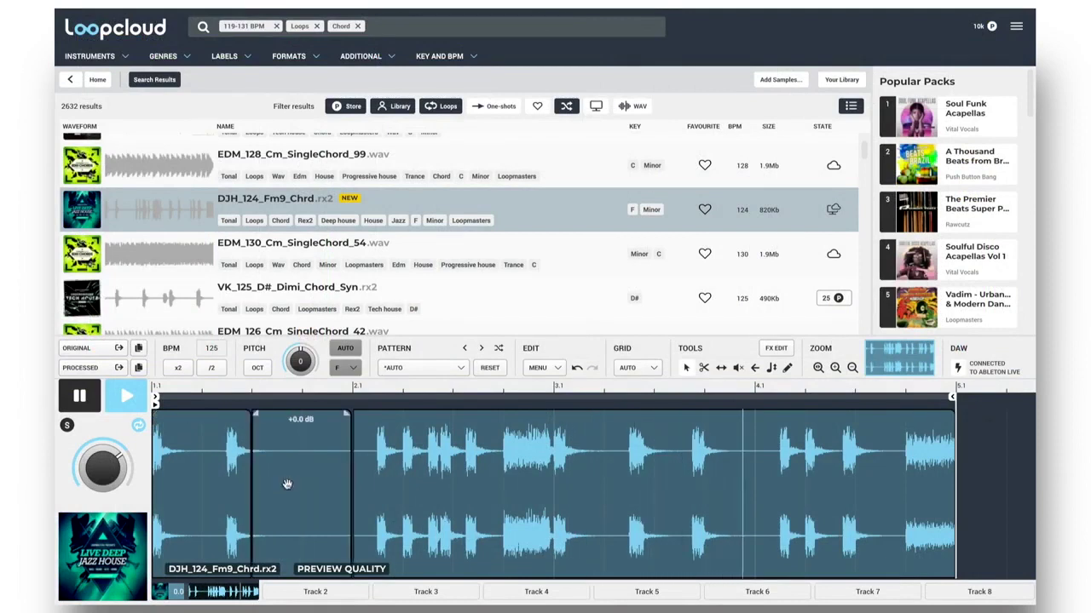
{"action": "left_click", "coordinate": [439, 439]}
{"action": "key", "text": "Delete"}
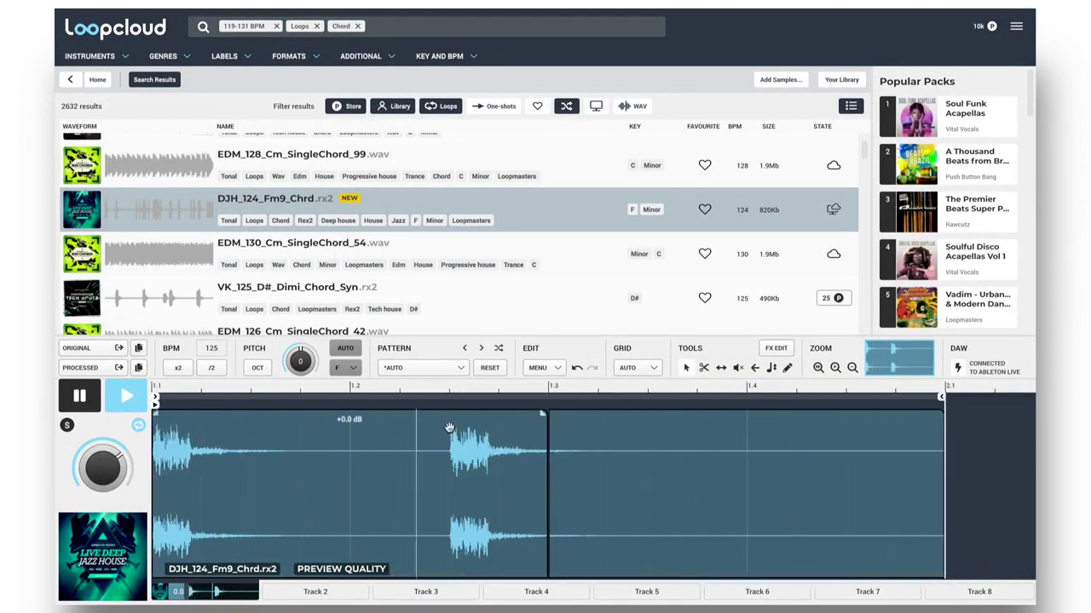
Slip the audio inside the 1.3 to 2.1 slice to bring in chord stabs, and split it before each stab
{"action": "left_click", "coordinate": [721, 368]}
{"action": "left_click", "coordinate": [857, 440]}
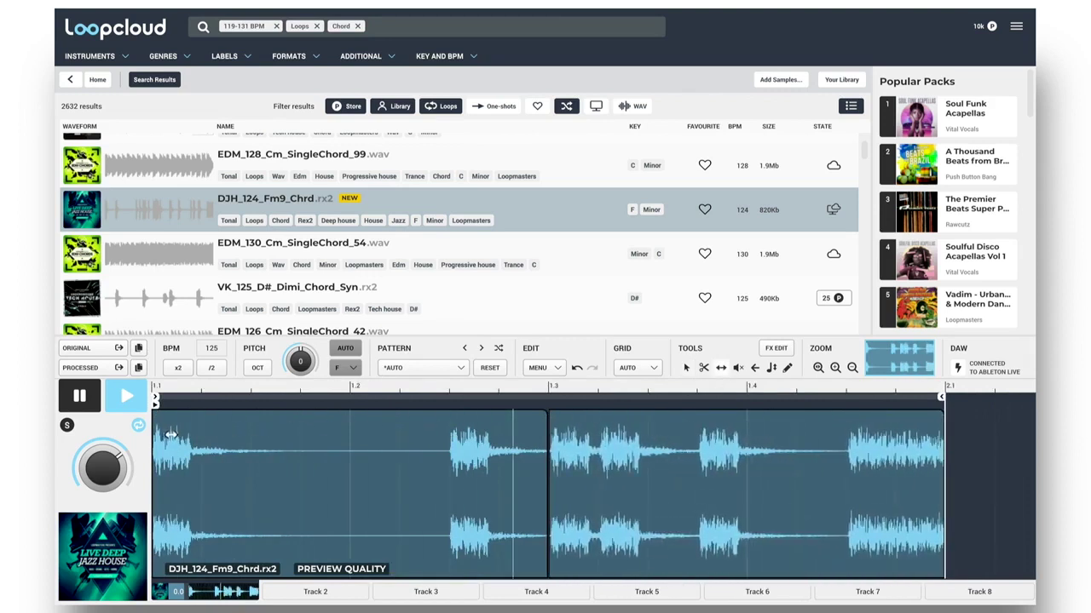
{"action": "left_click", "coordinate": [844, 463]}
{"action": "left_click", "coordinate": [694, 463]}
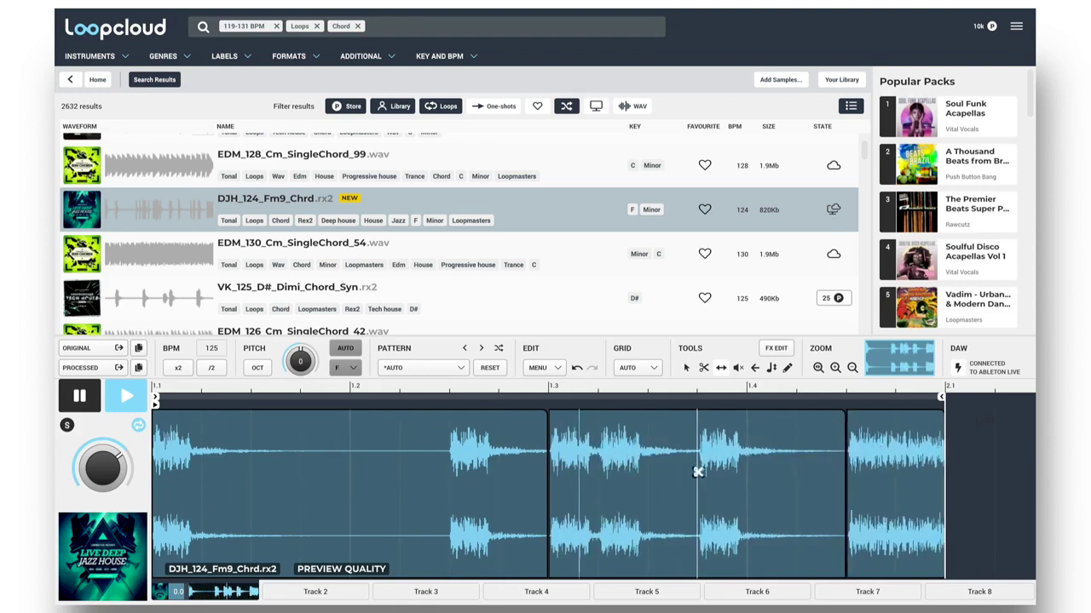
{"action": "left_click", "coordinate": [597, 470]}
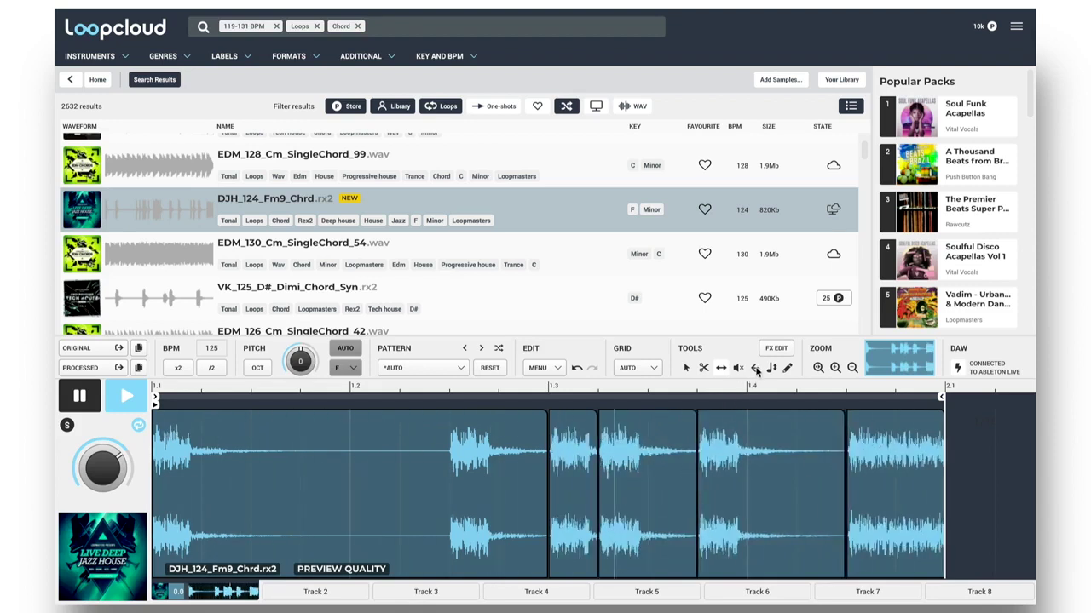
Reverse the third slice of the chord loop, the second chord stab after 1.3
{"action": "left_click", "coordinate": [754, 368]}
{"action": "left_click", "coordinate": [887, 448]}
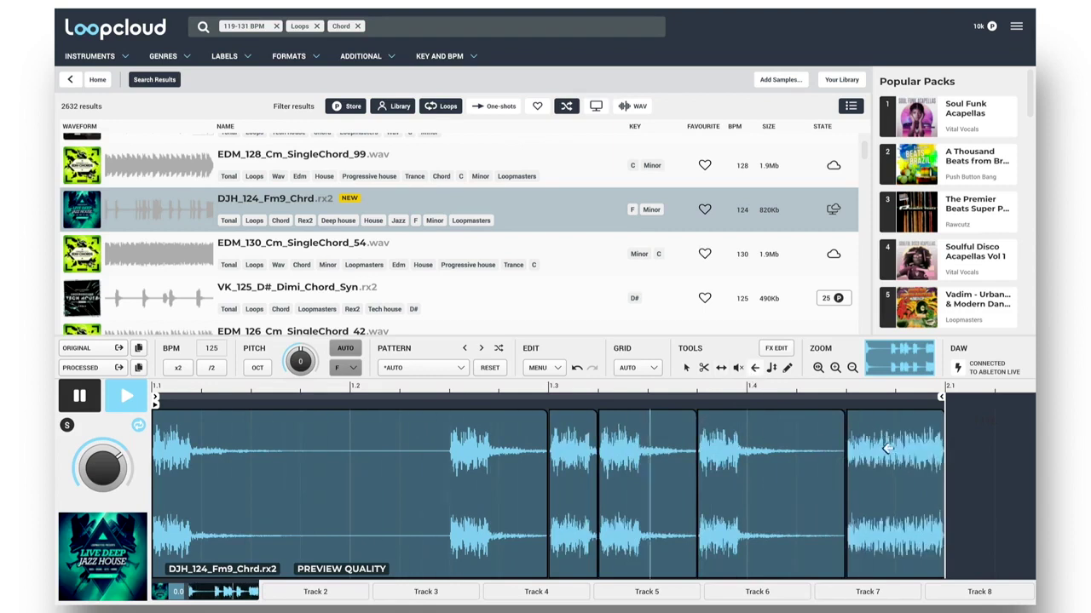
{"action": "left_click", "coordinate": [640, 461]}
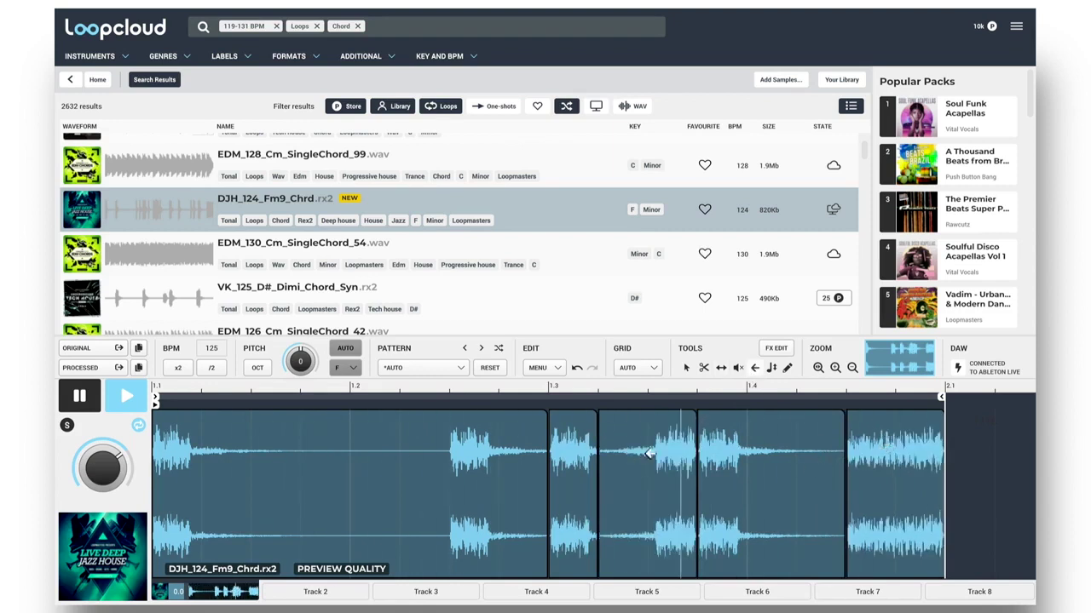
Lower the volume of the second and third slices, set the fourth to -2.7 dB, and add a fade-in to the last slice
{"action": "left_click", "coordinate": [688, 367]}
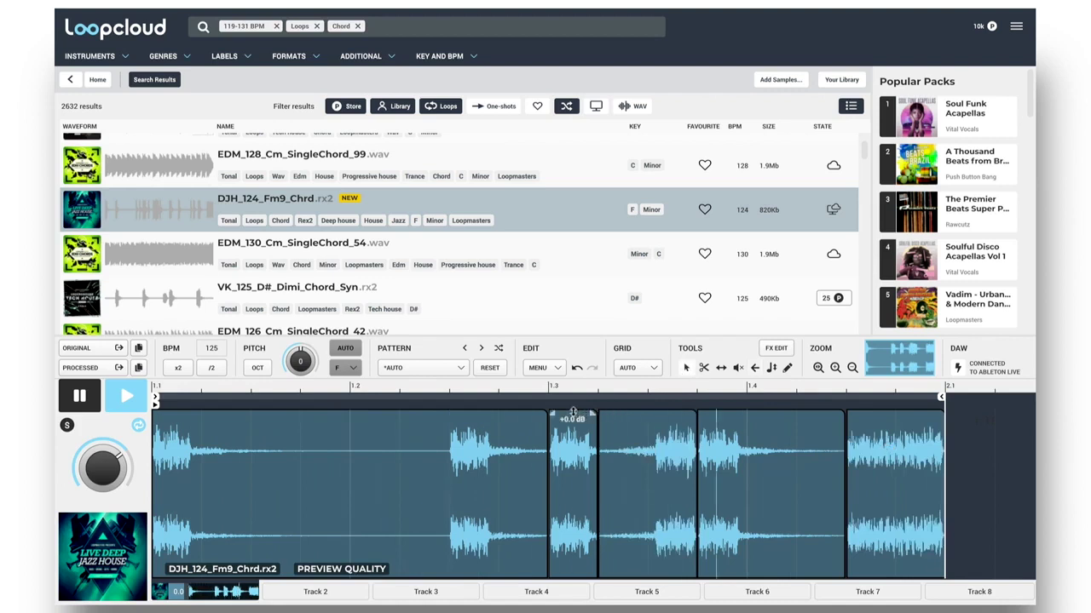
{"action": "left_click", "coordinate": [572, 477]}
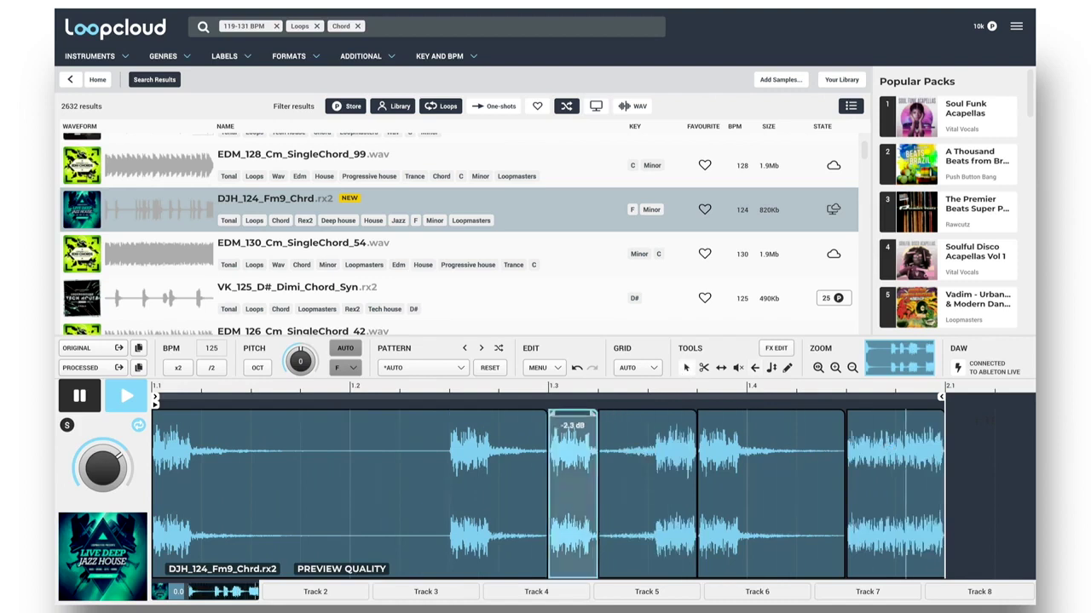
{"action": "left_click", "coordinate": [649, 411]}
{"action": "left_click", "coordinate": [771, 434]}
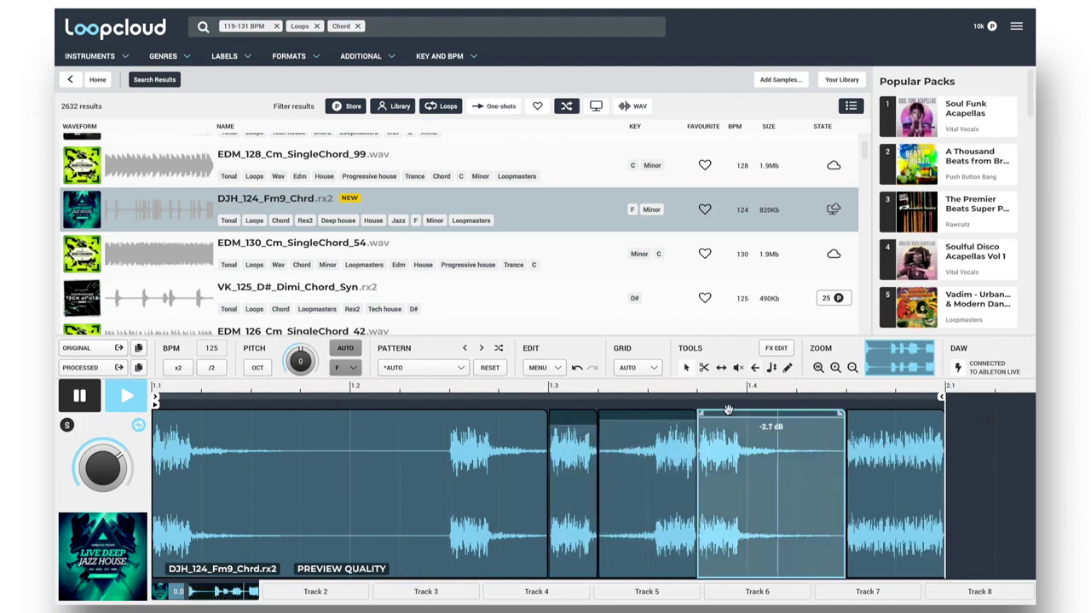
{"action": "left_click", "coordinate": [850, 415]}
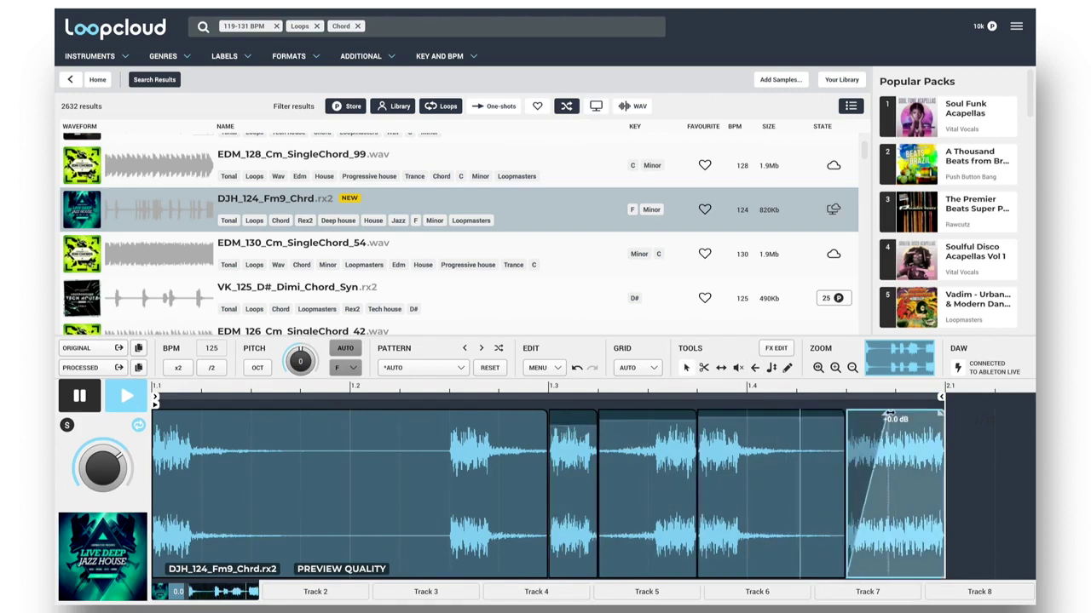
Split the first slice before its second chord stab and set the new slice's pitch to 1.00
{"action": "left_click", "coordinate": [447, 463]}
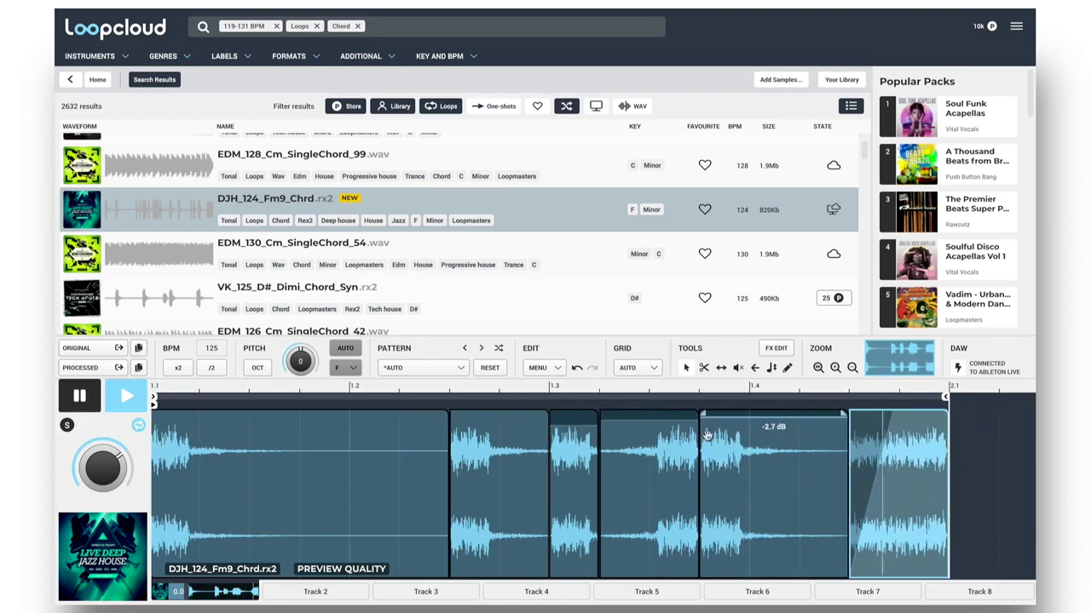
{"action": "left_click", "coordinate": [771, 368]}
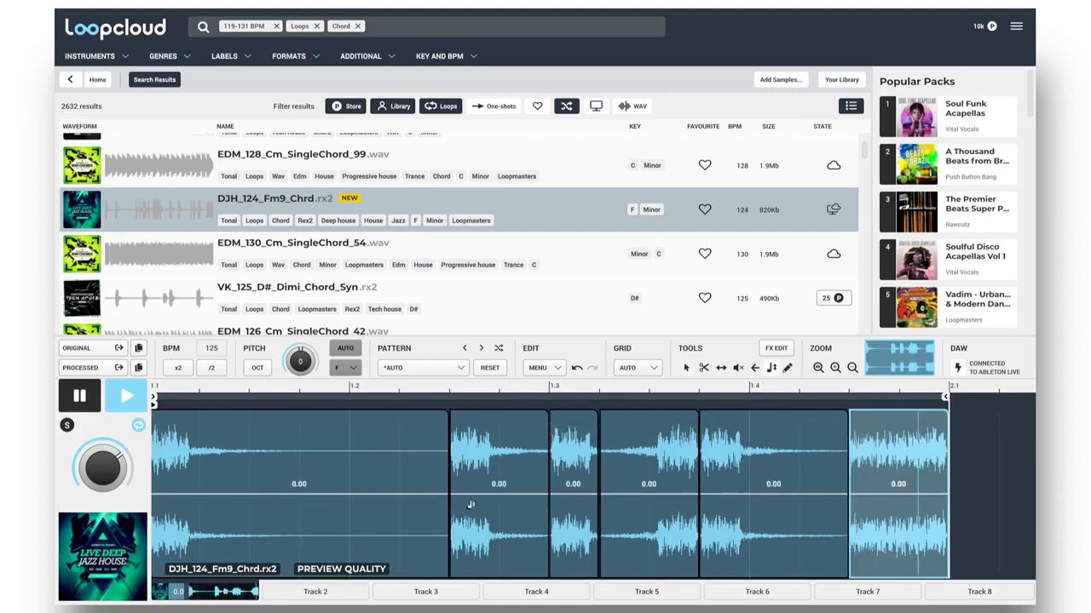
{"action": "left_click_drag", "start_coordinate": [501, 492], "coordinate": [526, 506]}
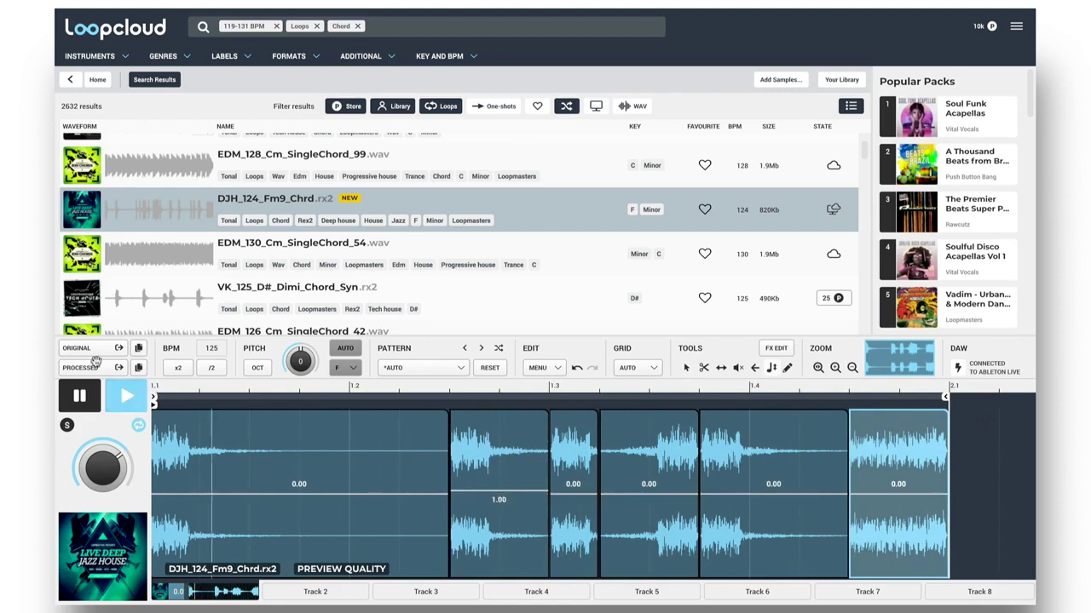
Import the processed chord loop into the first clip slot of track 5 in Ableton Live, launch it, and check it soloed
{"action": "left_click", "coordinate": [79, 395]}
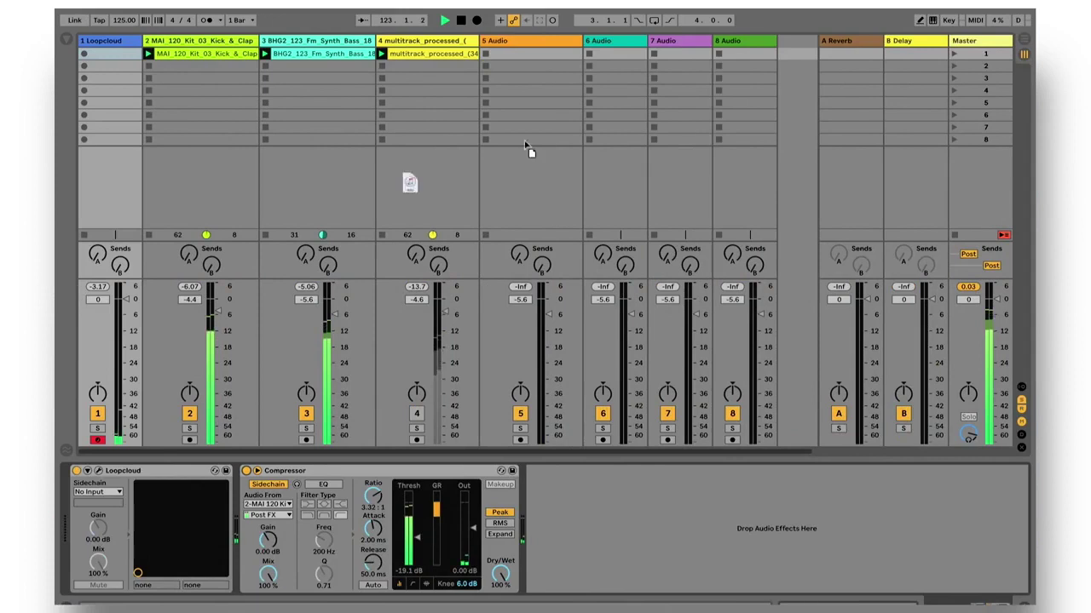
{"action": "left_click_drag", "start_coordinate": [528, 148], "coordinate": [488, 58]}
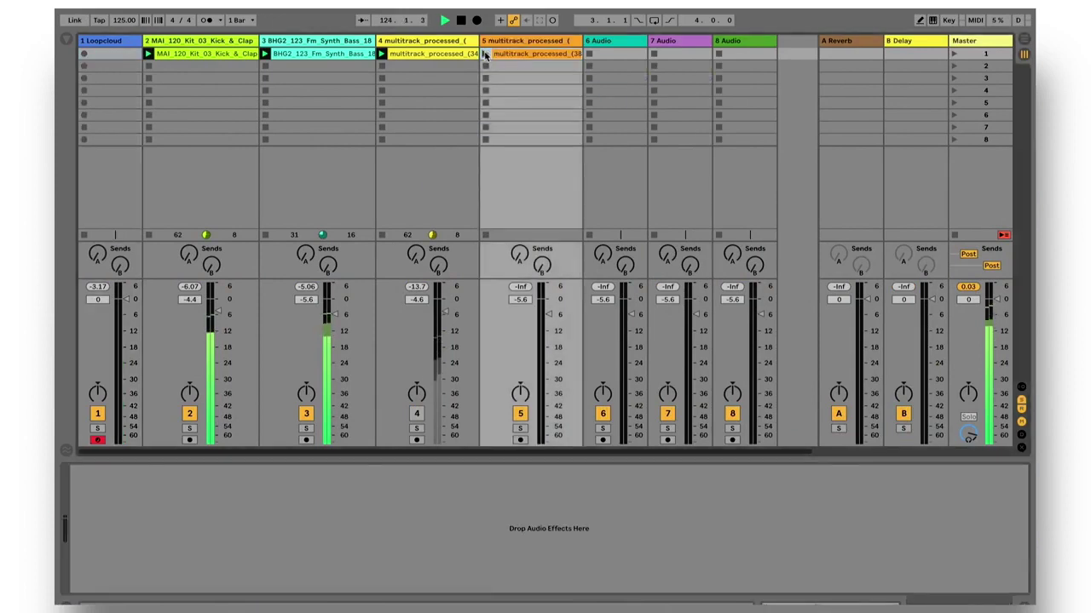
{"action": "double_click", "coordinate": [509, 57]}
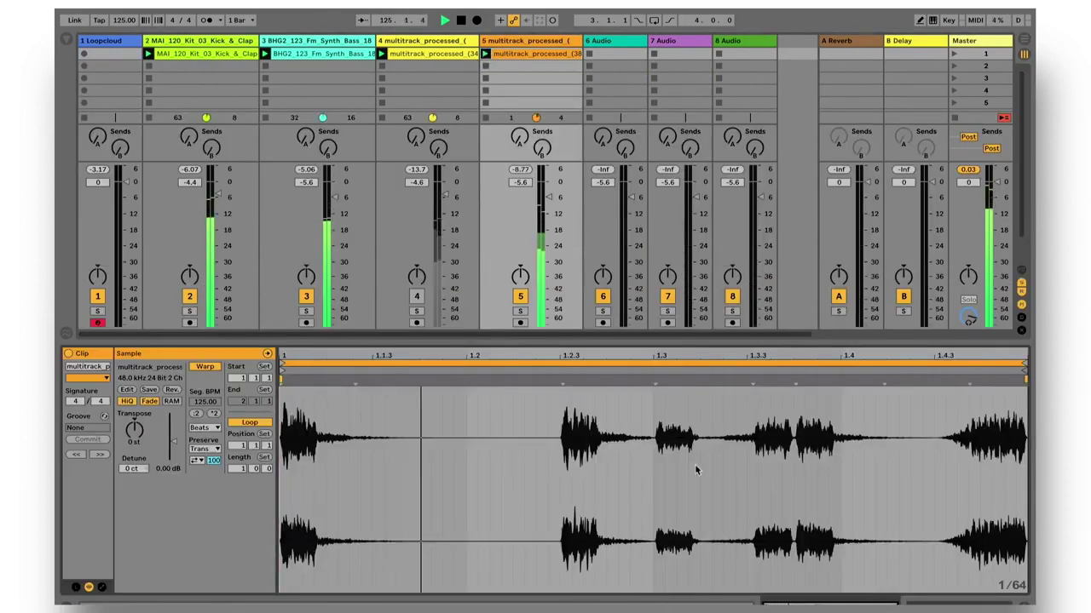
{"action": "left_click", "coordinate": [520, 312]}
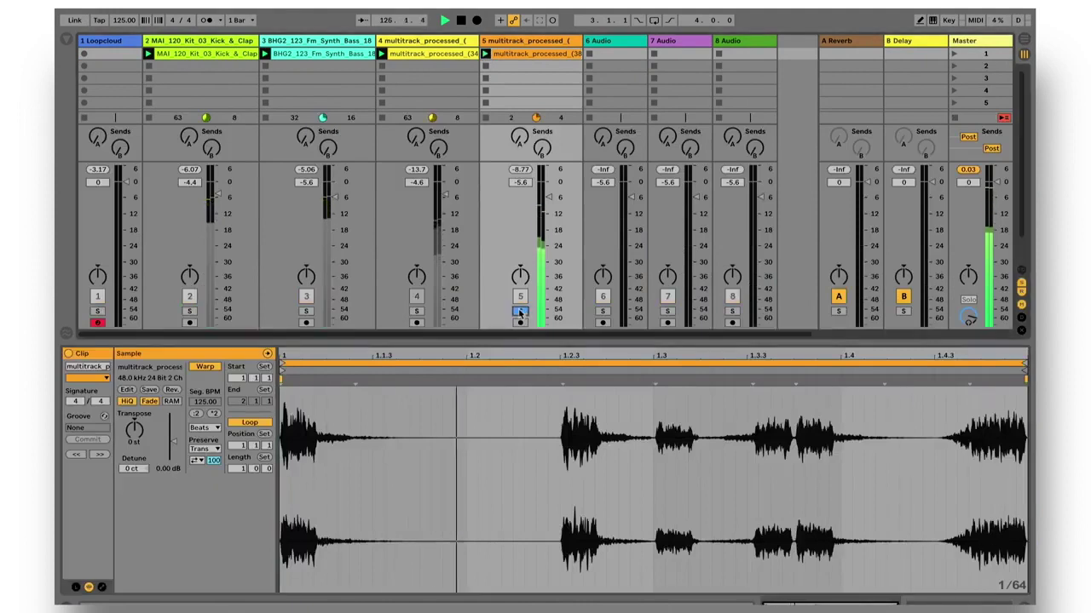
{"action": "left_click", "coordinate": [519, 311]}
Switch to Loopcloud and start a new search for shaker one-shots
{"action": "key", "text": "ctrl+Right"}
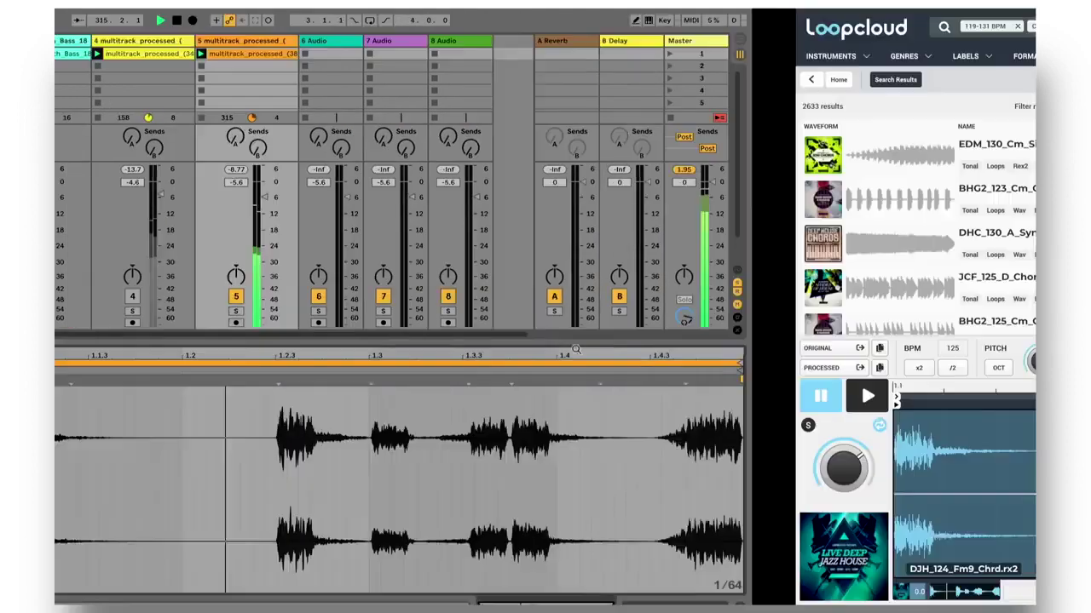
{"action": "left_click", "coordinate": [106, 84]}
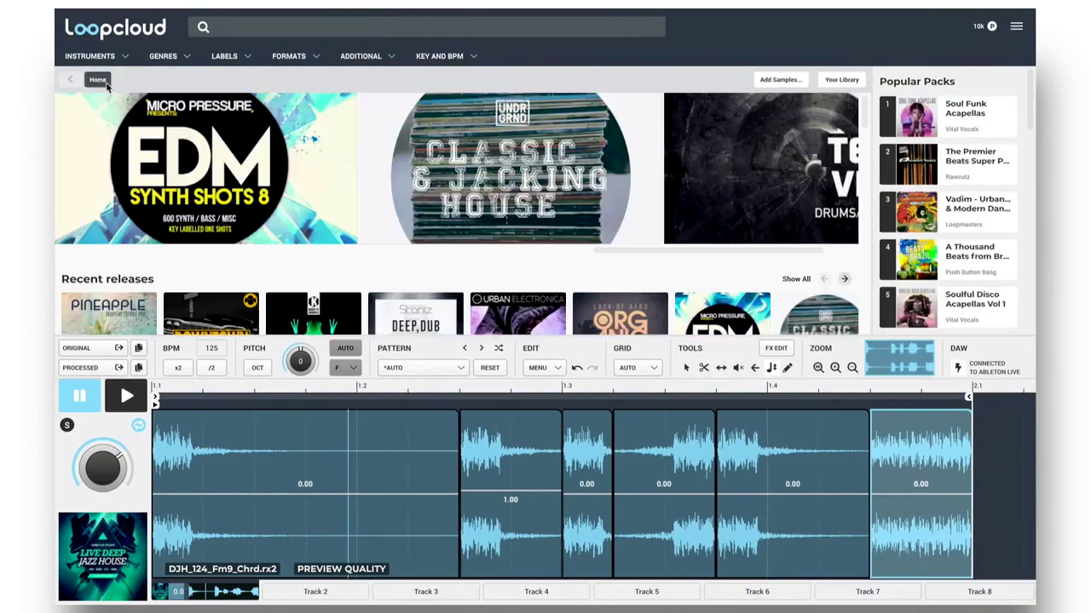
{"action": "left_click", "coordinate": [126, 58]}
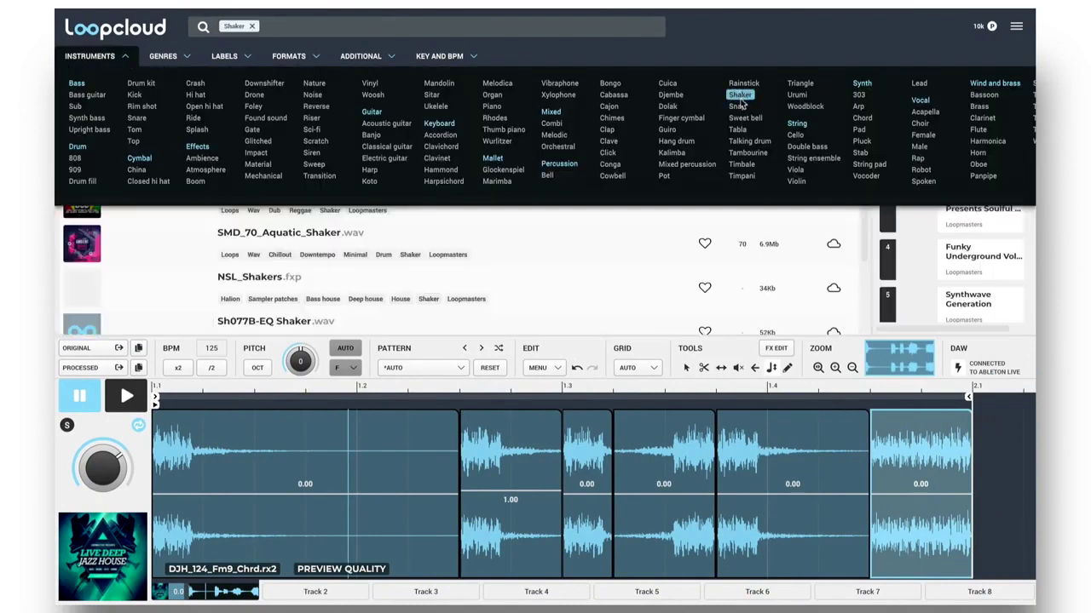
{"action": "left_click", "coordinate": [128, 59]}
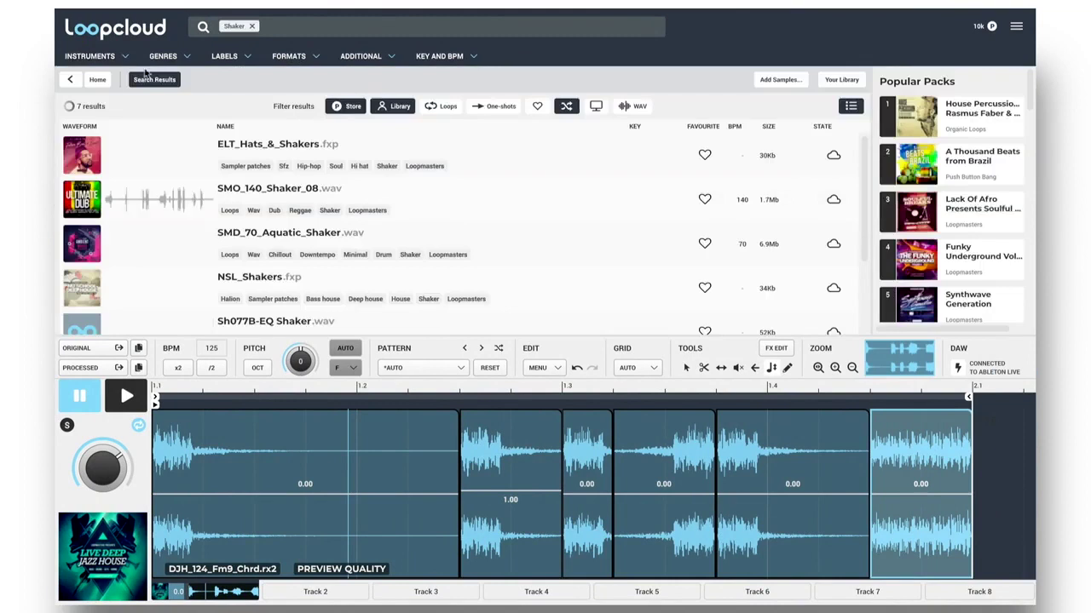
{"action": "left_click", "coordinate": [493, 108]}
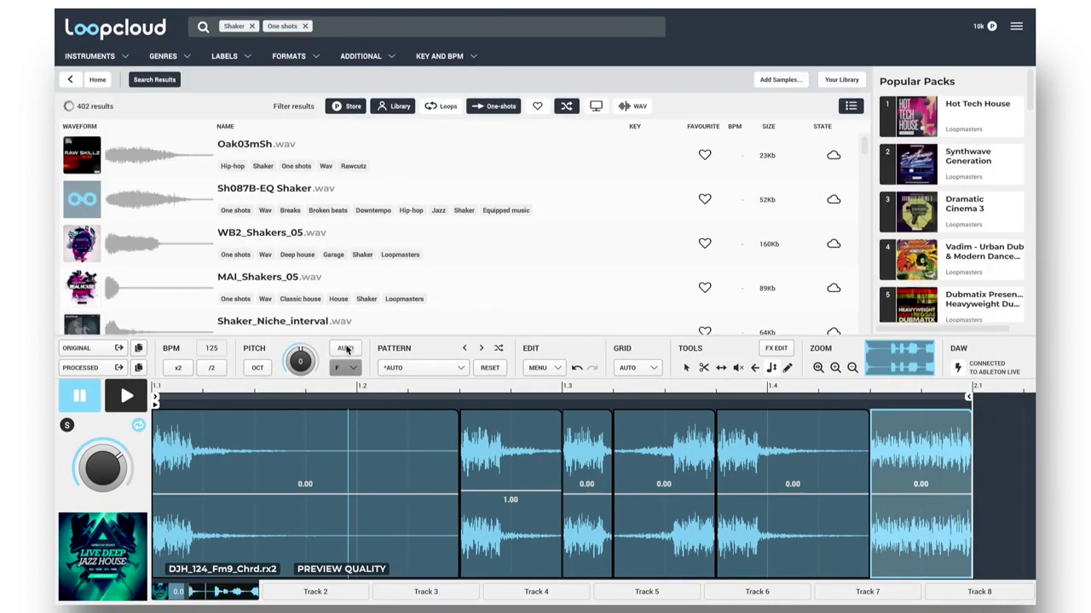
Turn off automatic pitch matching and apply the Shaker 1 factory pattern from the Hats and Shakers presets
{"action": "left_click", "coordinate": [458, 371]}
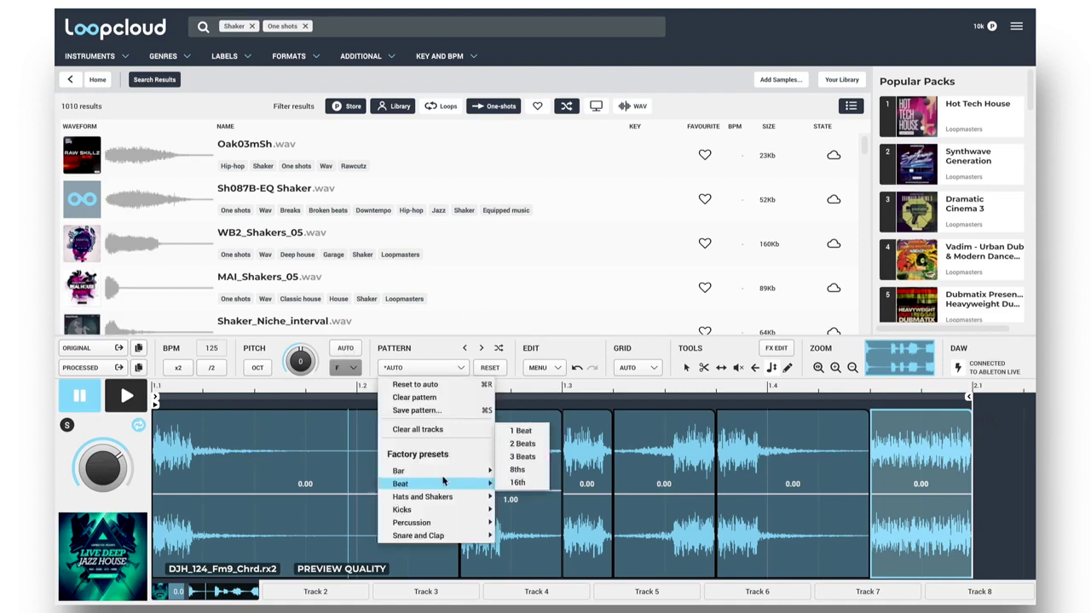
{"action": "mouse_move", "coordinate": [439, 517]}
{"action": "mouse_move", "coordinate": [421, 497]}
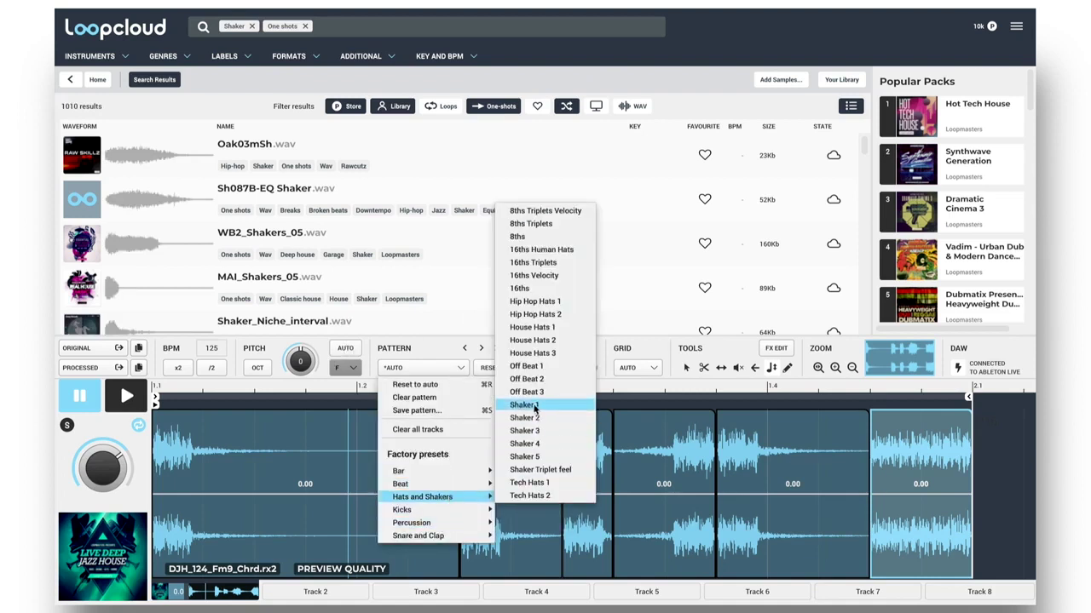
{"action": "left_click", "coordinate": [535, 410]}
Audition the first five shaker one-shots with the pattern, from Oak03mSh.wav to Shaker_Niche_interval.wav
{"action": "left_click", "coordinate": [265, 150]}
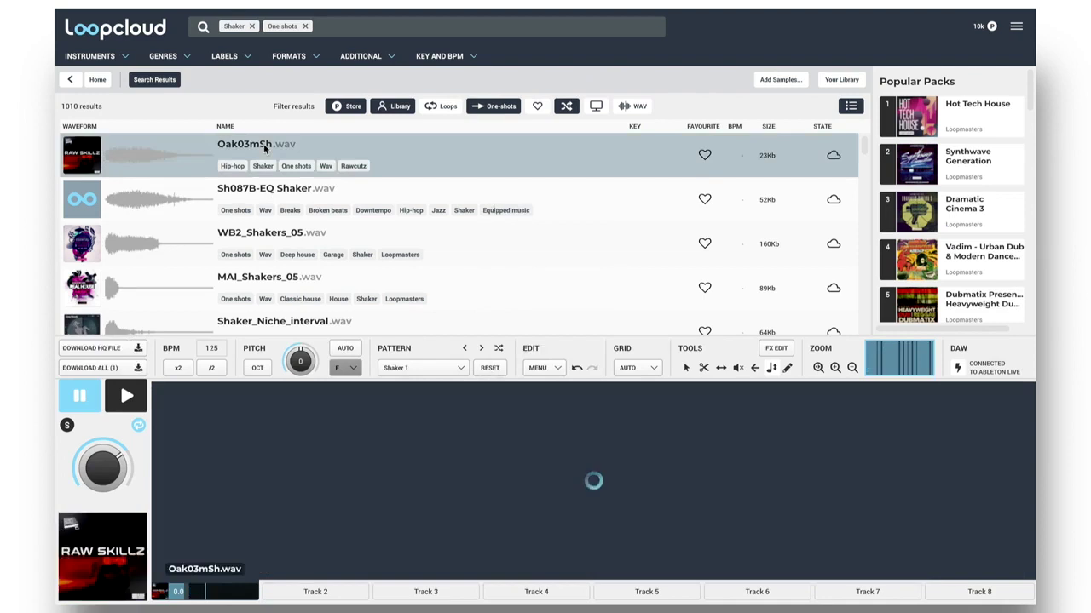
{"action": "key", "text": "Down"}
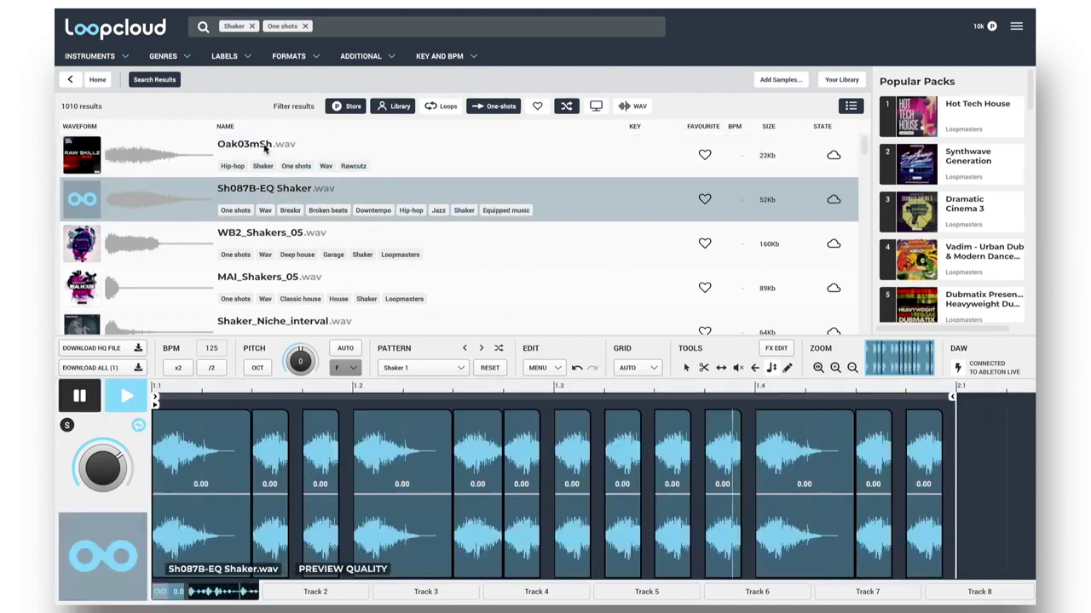
{"action": "key", "text": "Down"}
{"action": "key", "text": "Down"}
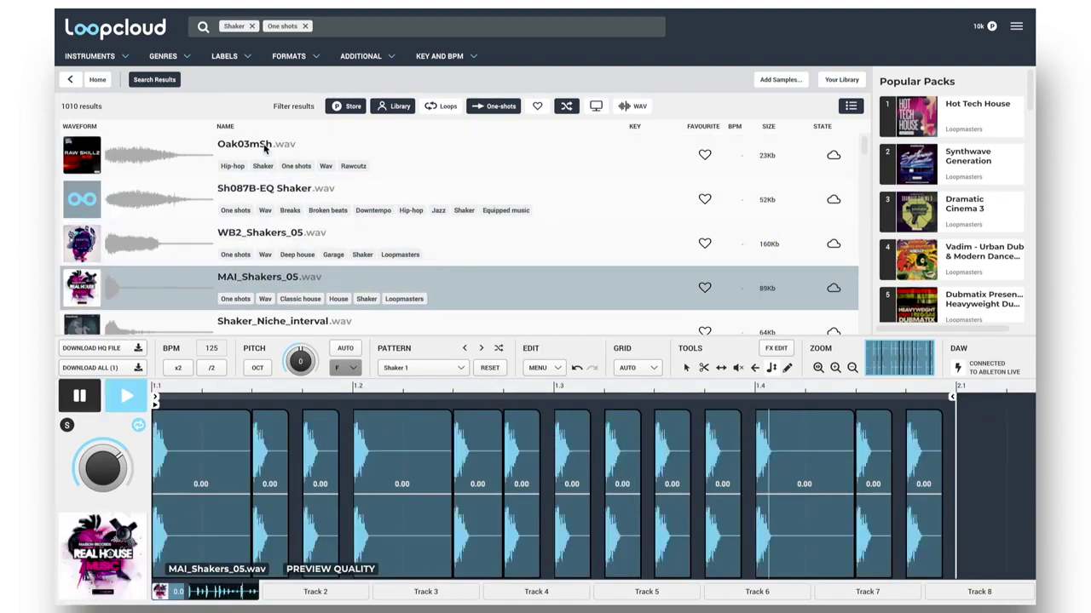
{"action": "key", "text": "Down"}
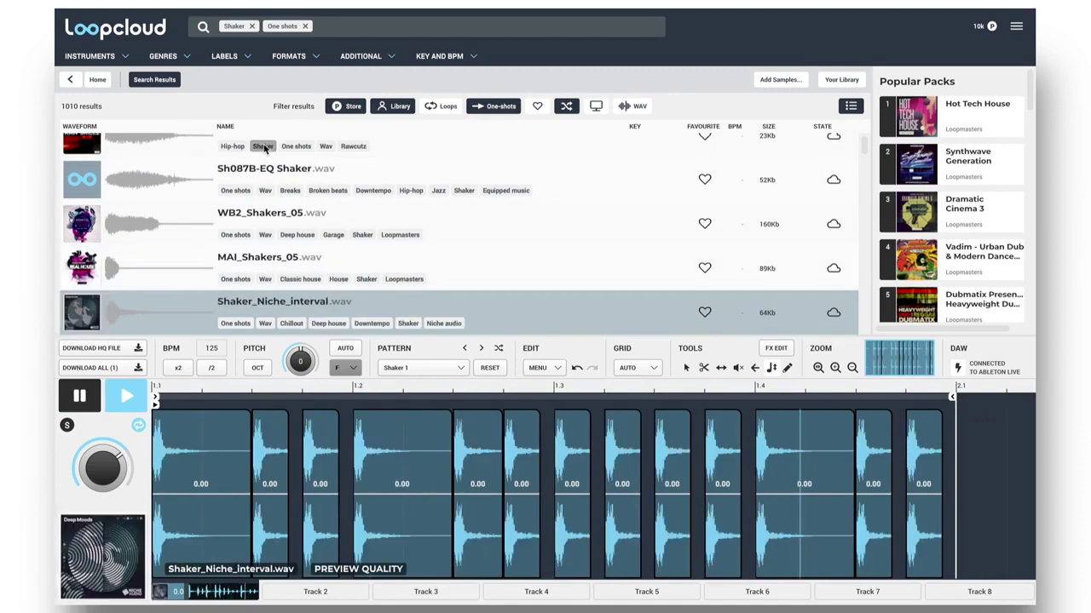
Step through the shaker patterns on Shaker_Niche_interval.wav and choose Shaker 5
{"action": "left_click", "coordinate": [482, 349]}
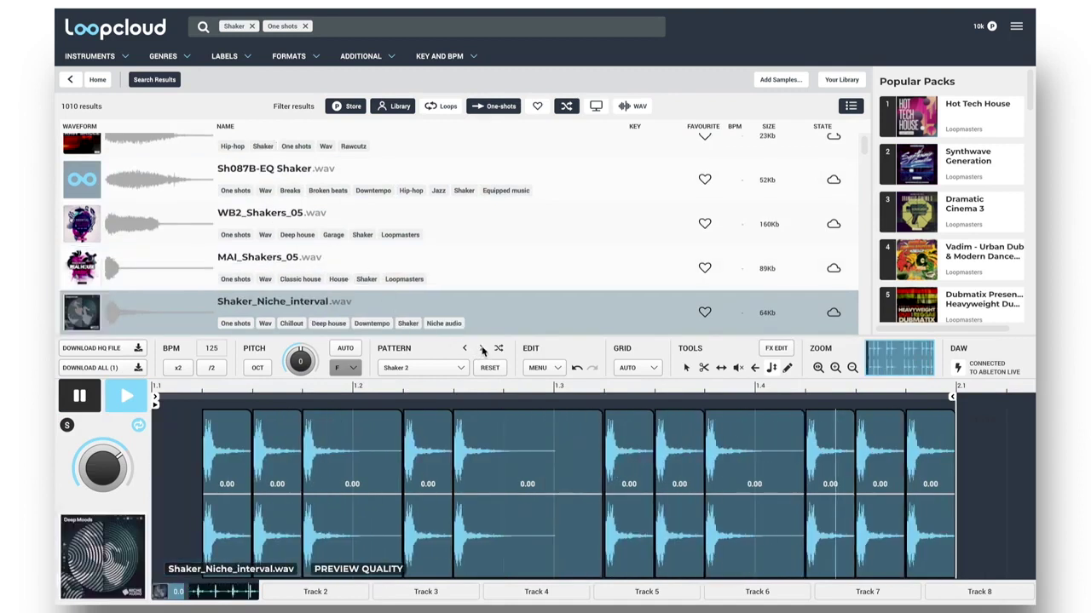
{"action": "left_click", "coordinate": [482, 350]}
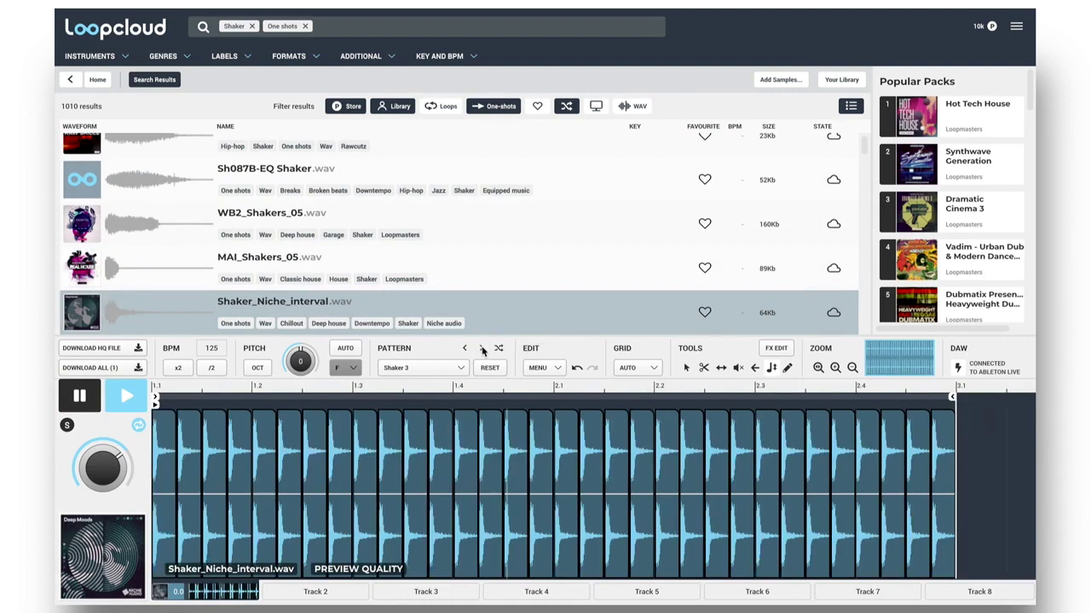
{"action": "left_click", "coordinate": [483, 349]}
{"action": "left_click", "coordinate": [482, 349]}
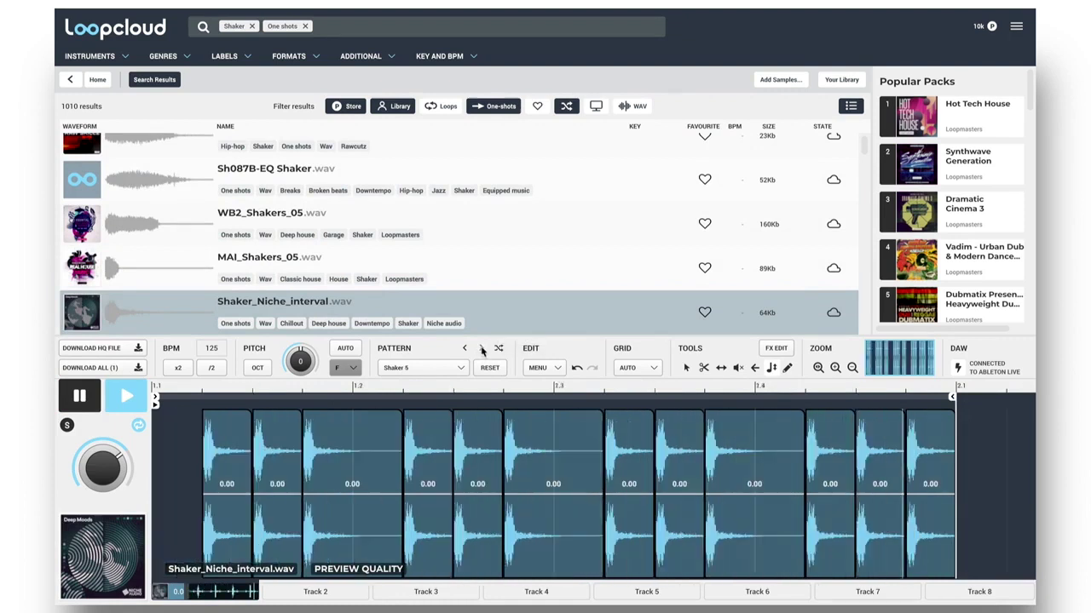
Audition the following shaker one-shots with the Shaker 5 pattern and select Sh001B-EQ Shaker.wav
{"action": "scroll", "coordinate": [279, 230], "scroll_direction": "down", "scroll_amount": 2}
{"action": "key", "text": "Down"}
{"action": "scroll", "coordinate": [279, 231], "scroll_direction": "down", "scroll_amount": 2}
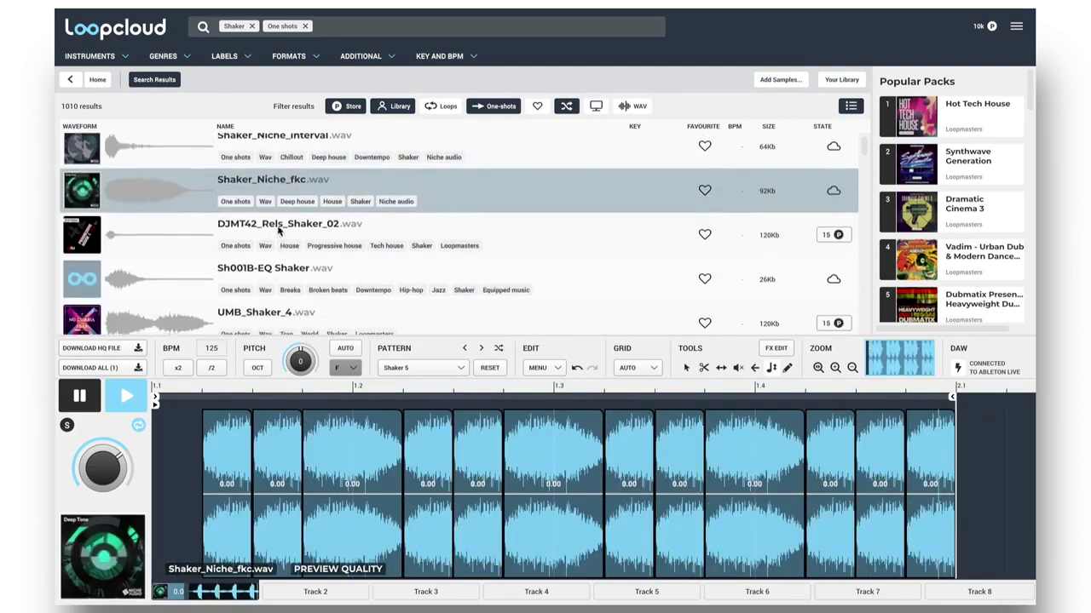
{"action": "key", "text": "Down"}
{"action": "key", "text": "Down"}
{"action": "scroll", "coordinate": [268, 264], "scroll_direction": "down", "scroll_amount": 1}
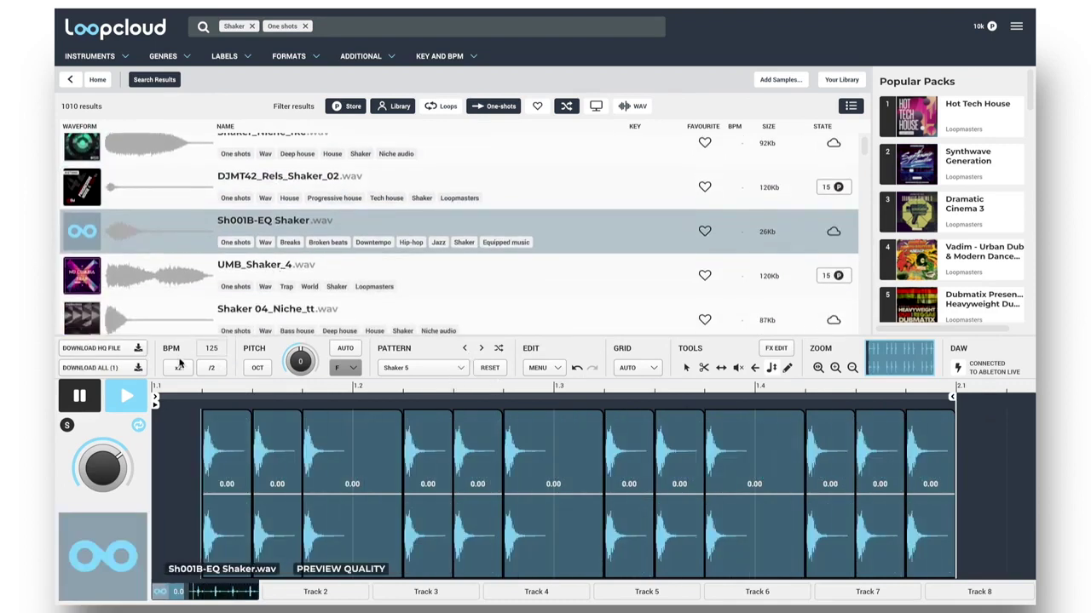
Download the HQ file of Sh001B-EQ Shaker.wav, import its processed pattern into track 6's first clip slot in Ableton Live, and launch it
{"action": "left_click", "coordinate": [135, 348]}
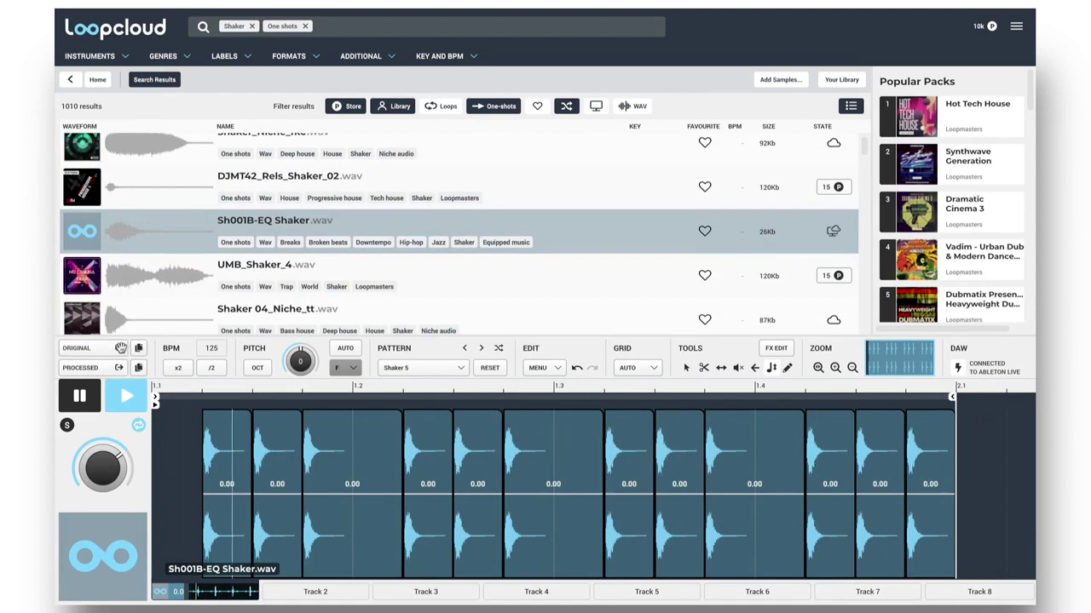
{"action": "left_click_drag", "start_coordinate": [56, 220], "coordinate": [612, 54]}
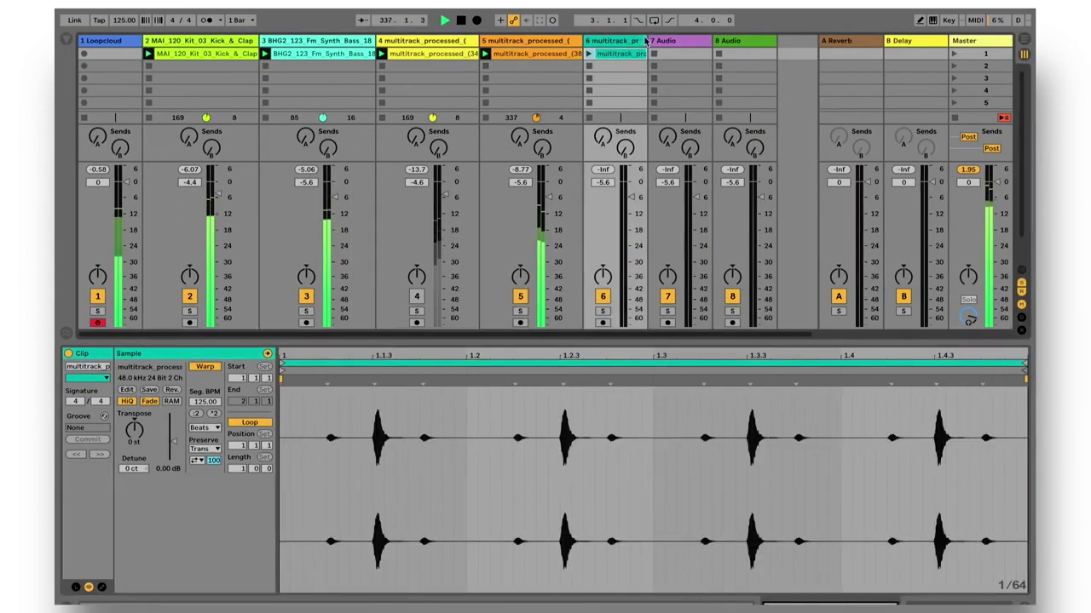
{"action": "left_click", "coordinate": [588, 54]}
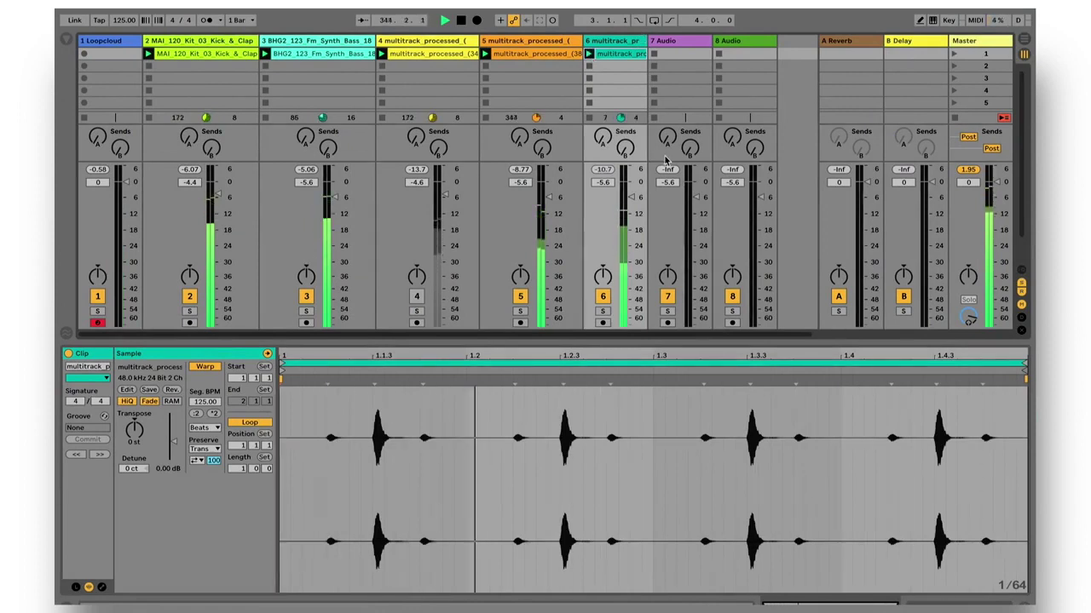
Capture the notes played with the Loopcloud piano one-shot as a MIDI clip in Ableton Live and move it to the Simpler track's first slot
{"action": "key", "text": "super+Tab"}
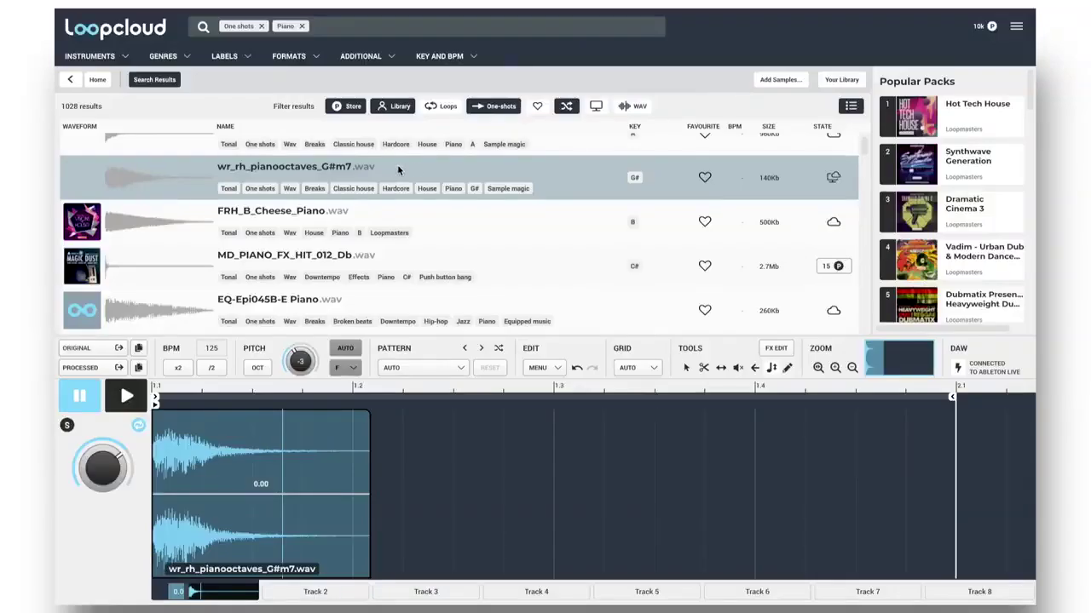
{"action": "key", "text": "super+Tab"}
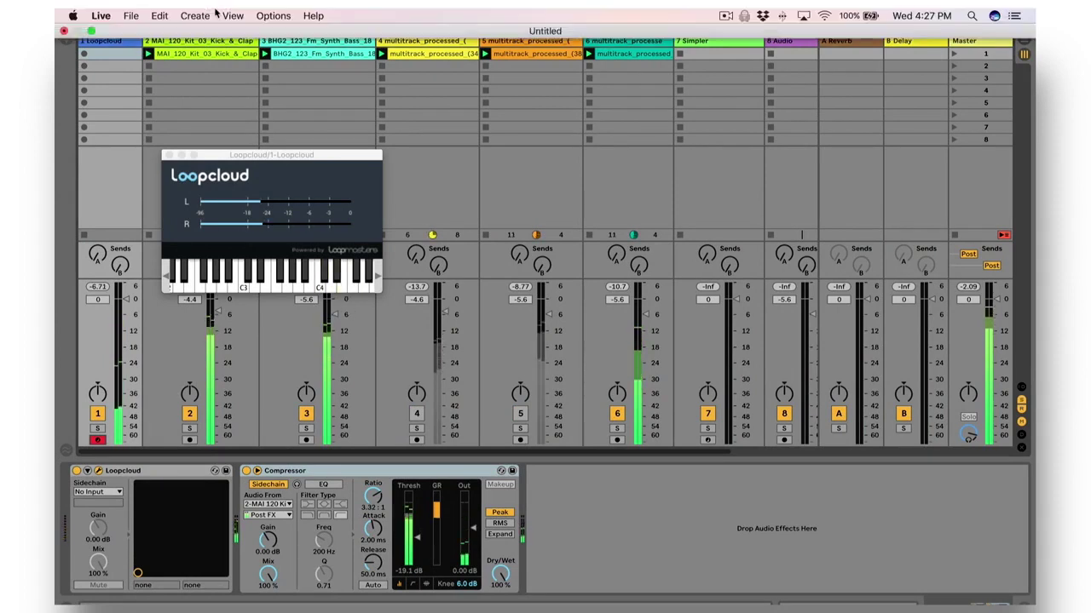
{"action": "left_click", "coordinate": [196, 14]}
{"action": "left_click", "coordinate": [204, 54]}
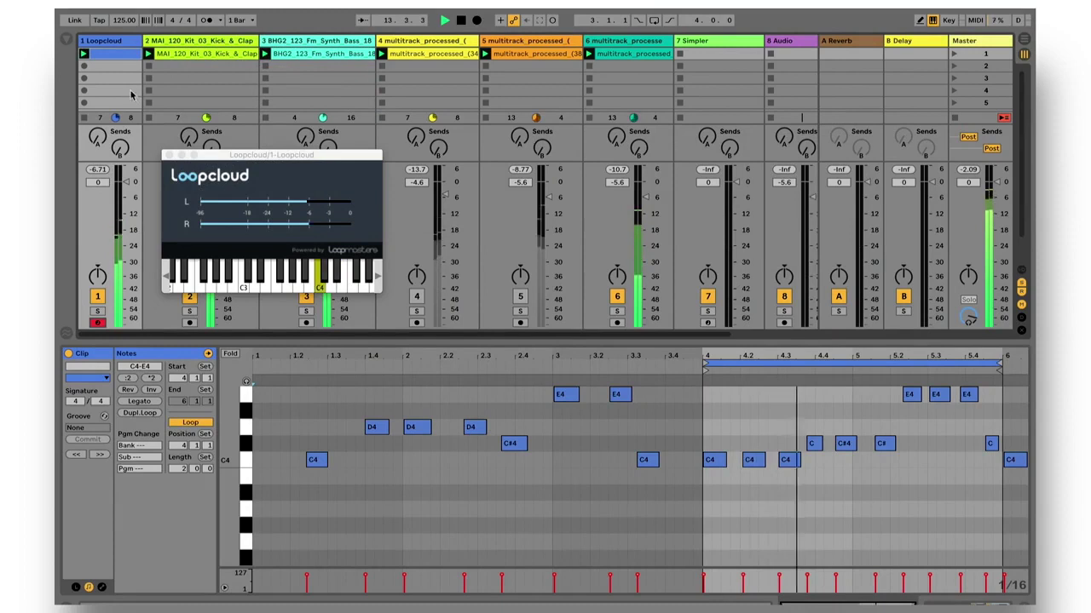
{"action": "left_click", "coordinate": [704, 54]}
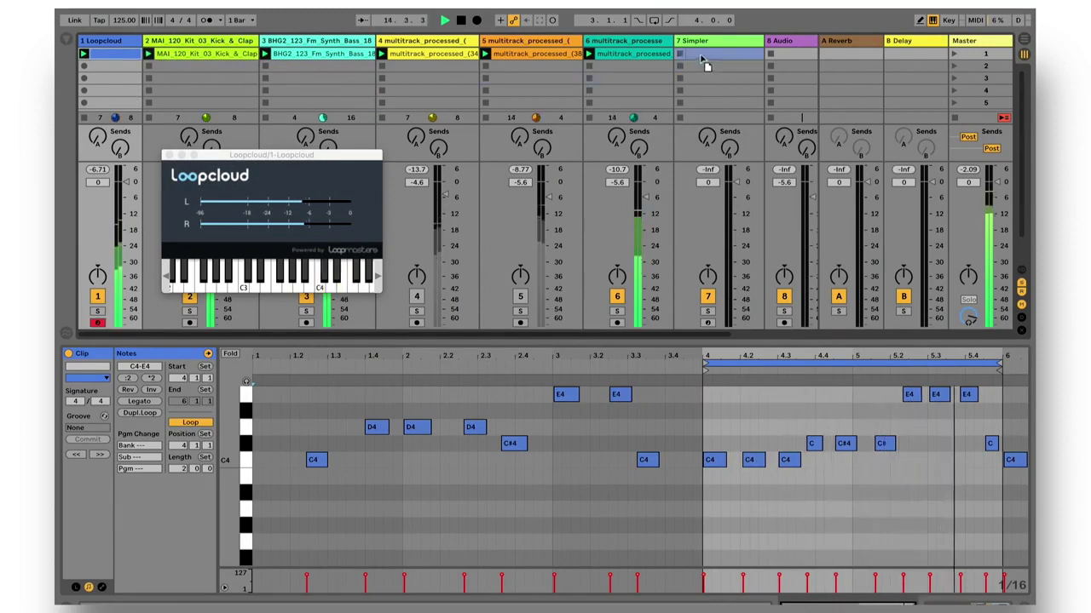
Load the processed wr_rh_pianooctaves_G#m7.wav piano sample into the Simpler on track 7 and open the track's MIDI clip
{"action": "left_click", "coordinate": [704, 42]}
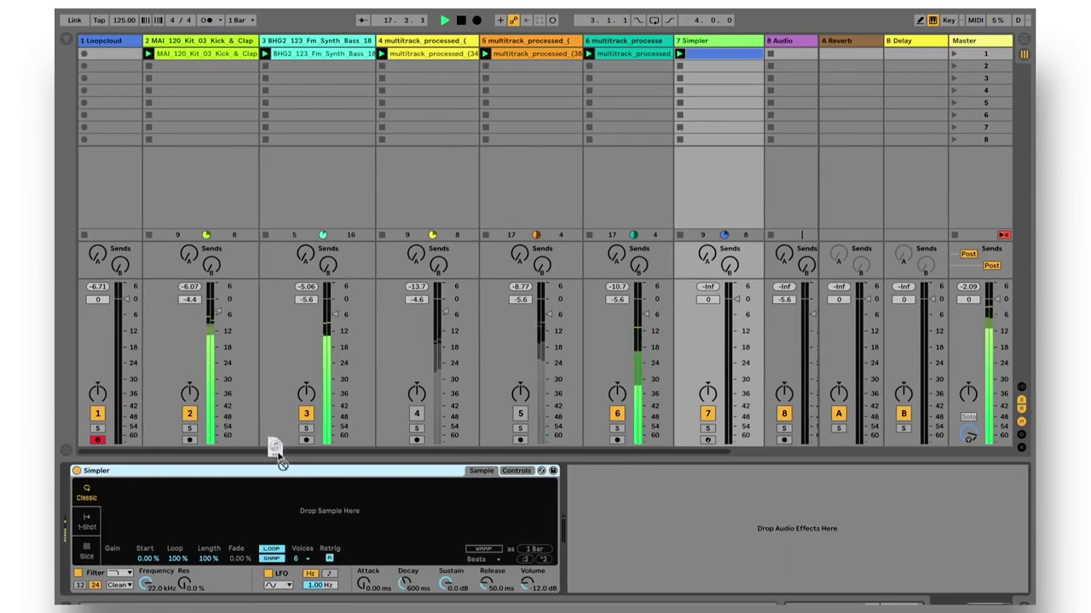
{"action": "left_click_drag", "start_coordinate": [273, 448], "coordinate": [288, 504]}
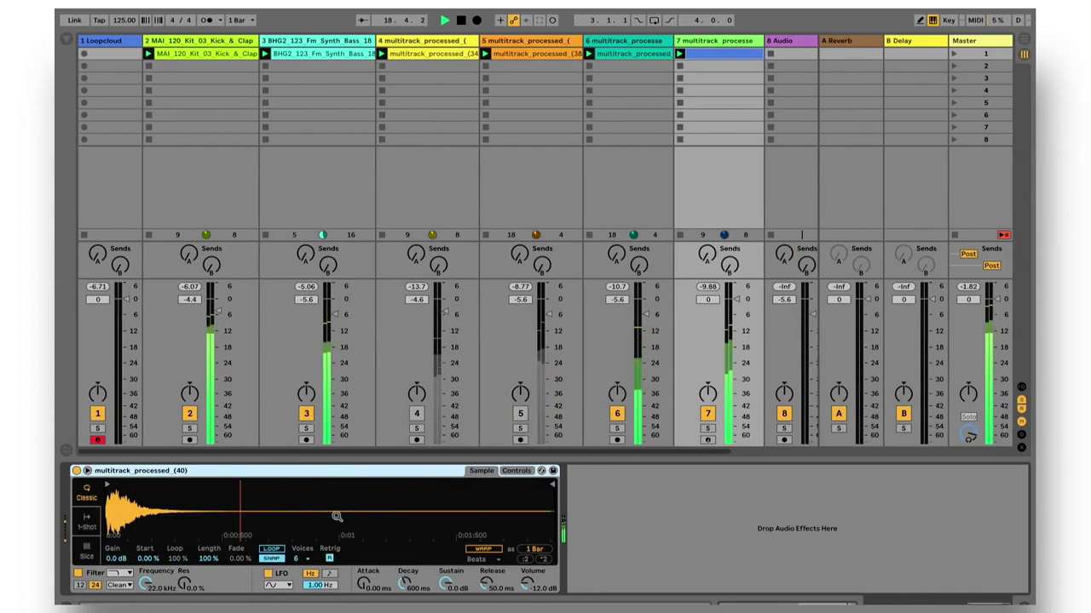
{"action": "double_click", "coordinate": [717, 53]}
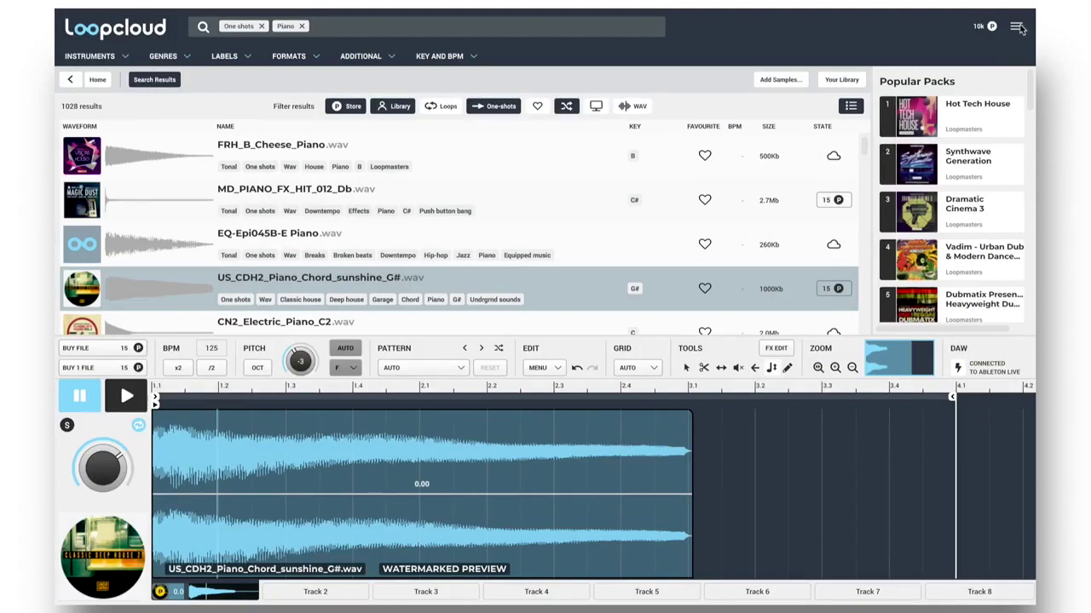
Show the navigation history in Loopcloud and recall CN2_Electric_Piano_C2.wav and FRH_B_Cheese_Piano.wav from it
{"action": "left_click", "coordinate": [1018, 27]}
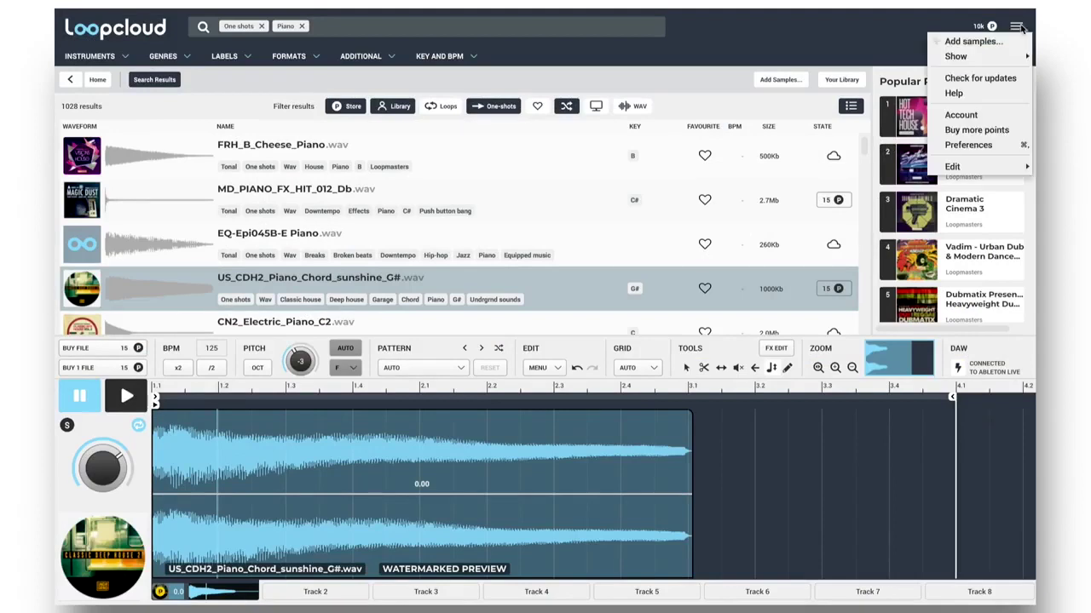
{"action": "mouse_move", "coordinate": [980, 58]}
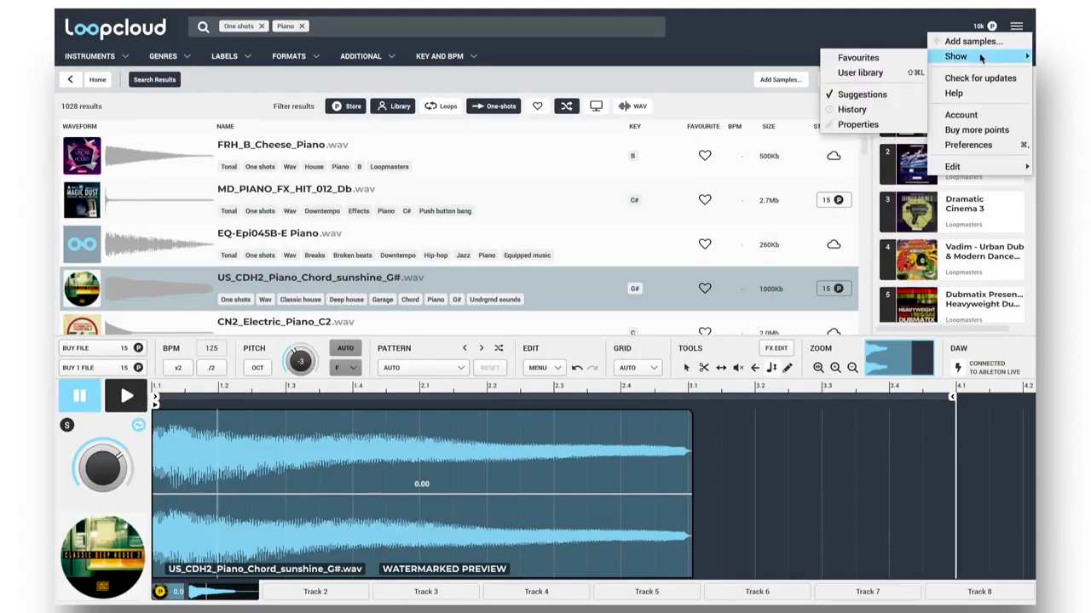
{"action": "left_click", "coordinate": [852, 110]}
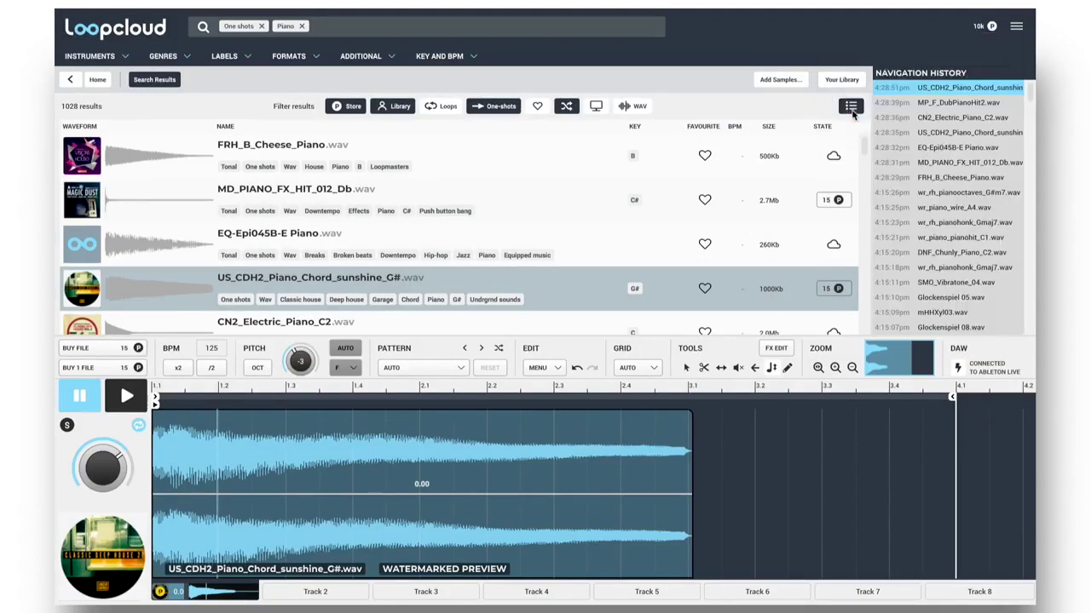
{"action": "left_click", "coordinate": [947, 119]}
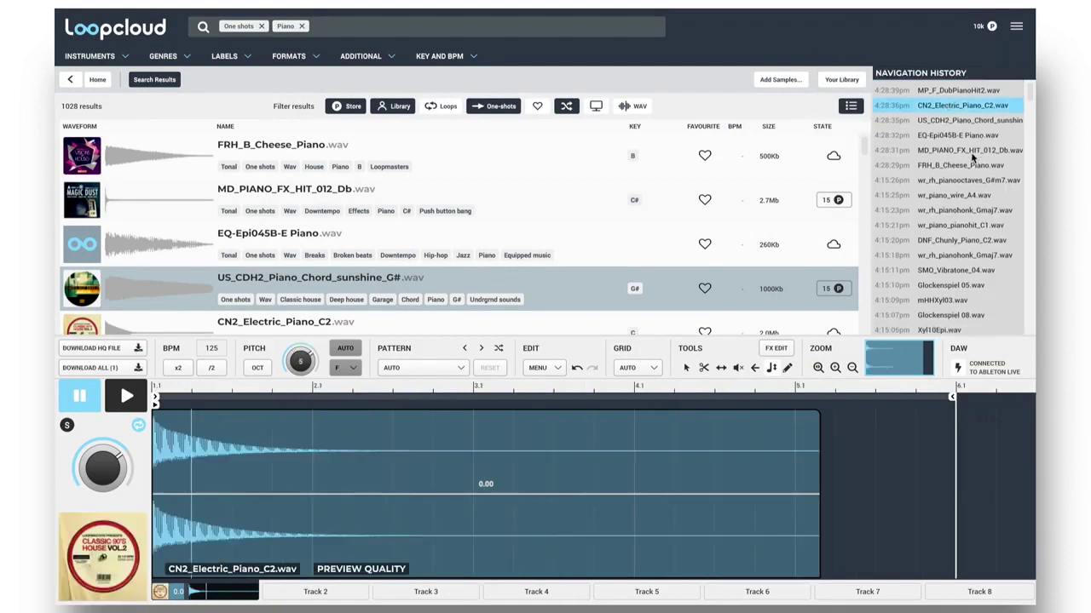
{"action": "left_click", "coordinate": [951, 161]}
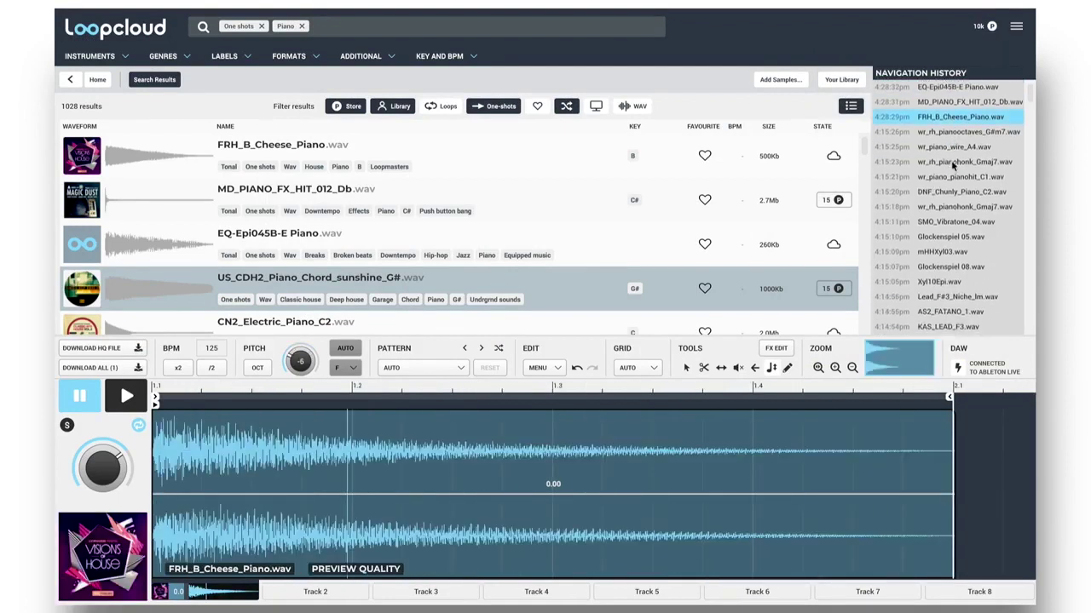
Recall DNF_Chunly_Piano_C2.wav and neighbouring earlier one-shots from the navigation history
{"action": "left_click", "coordinate": [939, 174]}
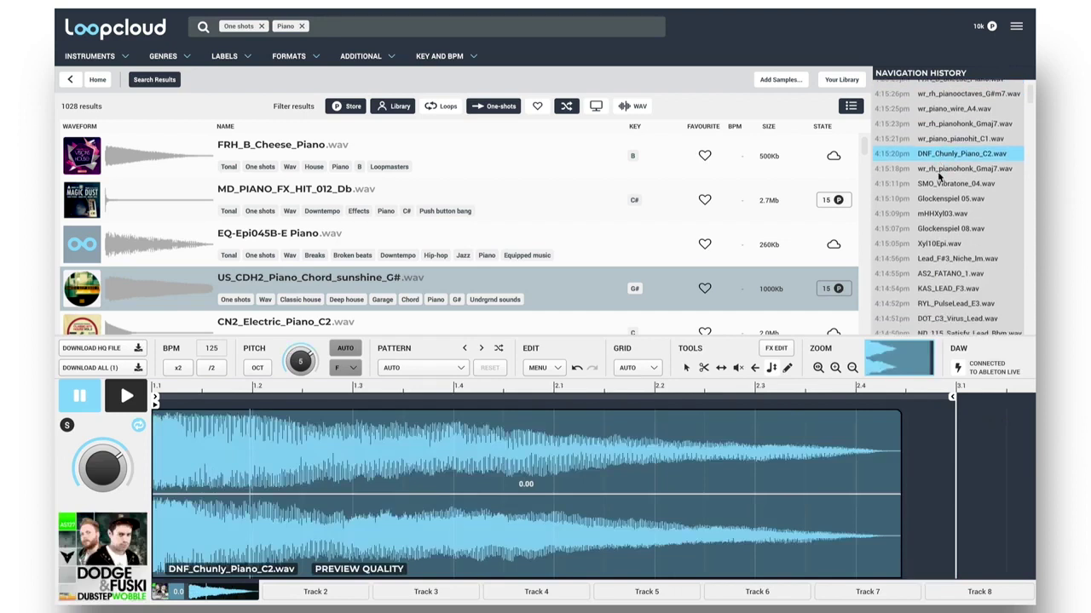
{"action": "left_click", "coordinate": [939, 169]}
{"action": "left_click", "coordinate": [940, 174]}
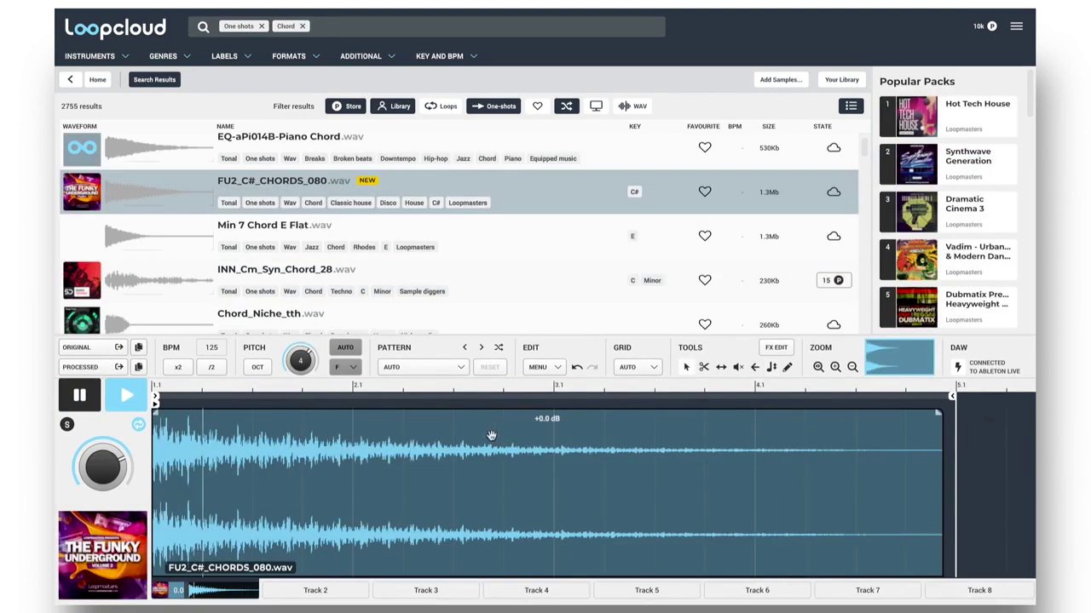
Apply the 1 Bar factory pattern to FU2_C#_CHORDS_080.wav and delete its full-length block
{"action": "left_click", "coordinate": [457, 371]}
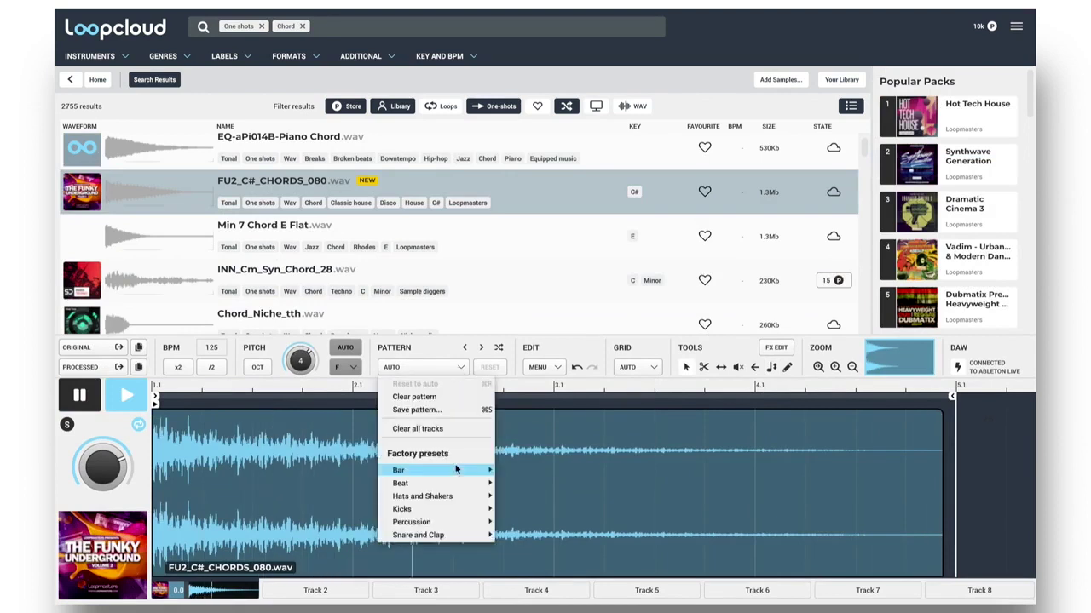
{"action": "mouse_move", "coordinate": [490, 469]}
{"action": "left_click", "coordinate": [520, 433]}
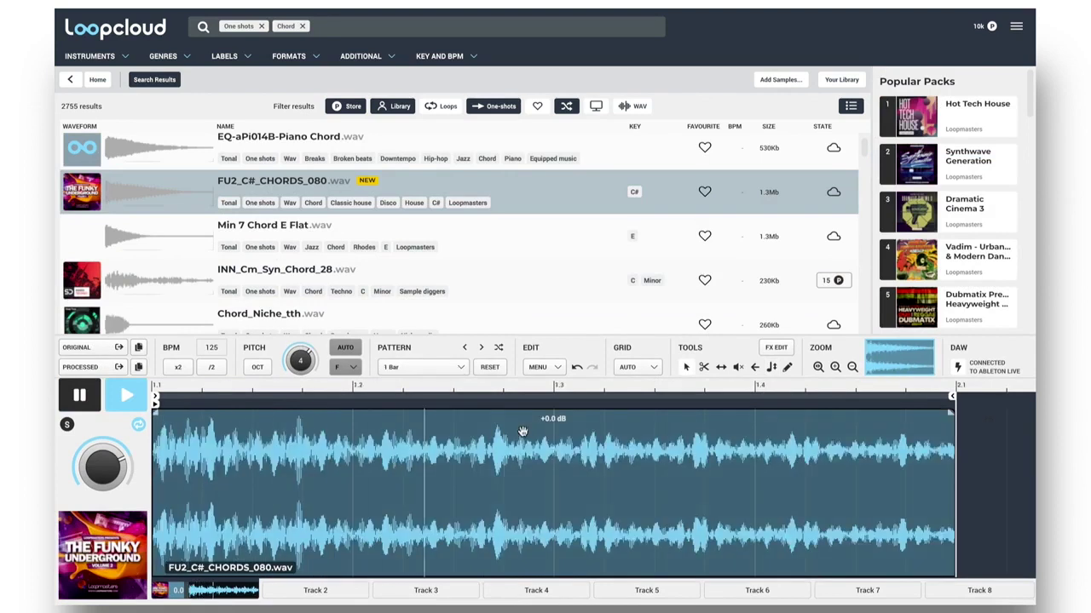
{"action": "key", "text": "Delete"}
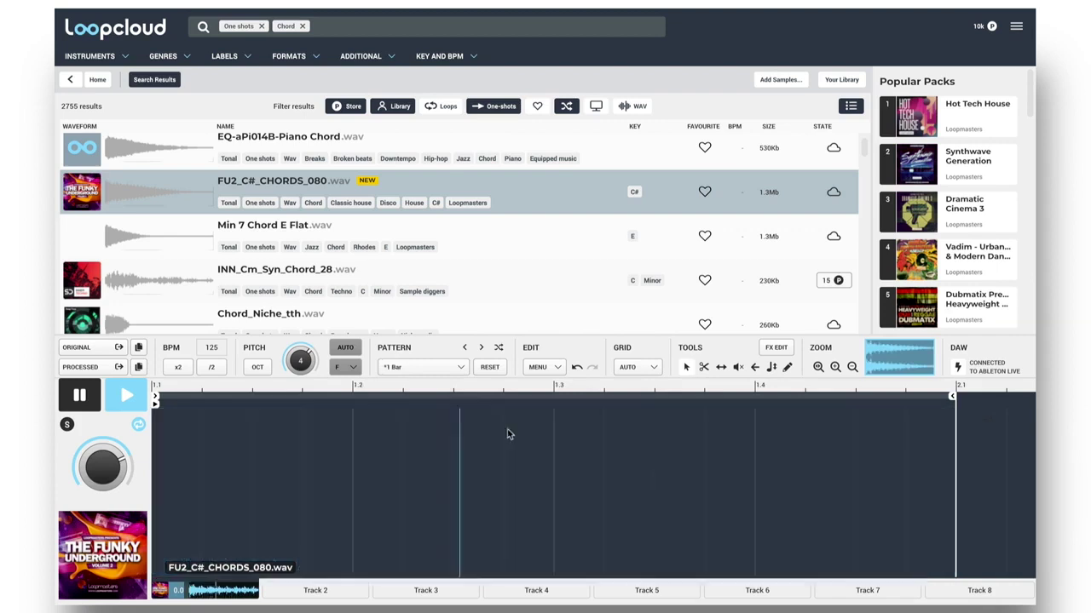
Draw five sixteenth-note chord stabs on sixteenths 1, 4, 7, 11 and 14 of the bar
{"action": "left_click", "coordinate": [787, 368]}
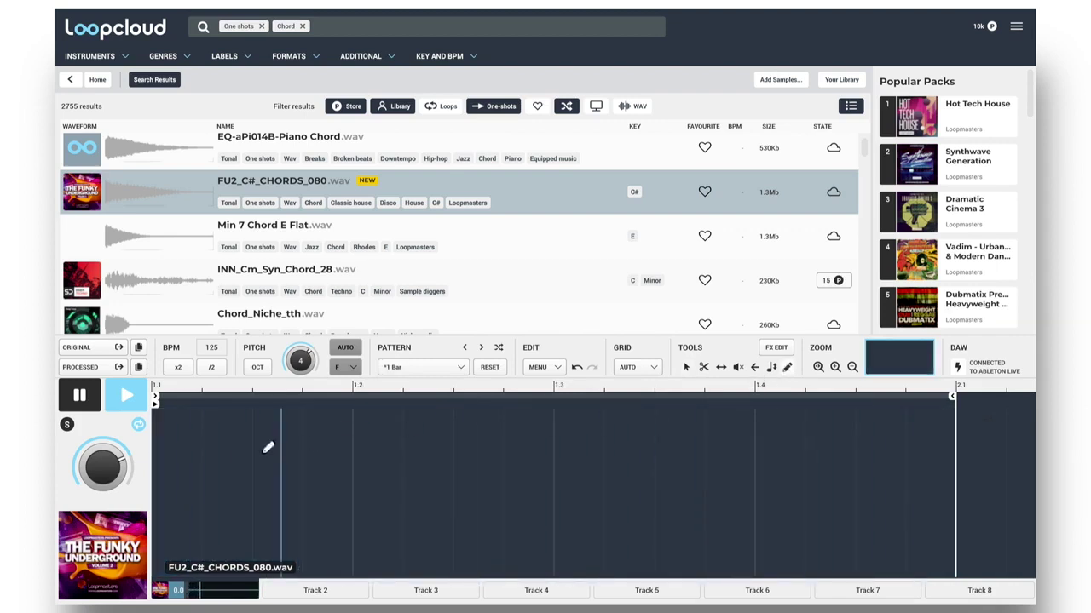
{"action": "left_click", "coordinate": [181, 457]}
{"action": "left_click", "coordinate": [324, 458]}
{"action": "left_click", "coordinate": [477, 451]}
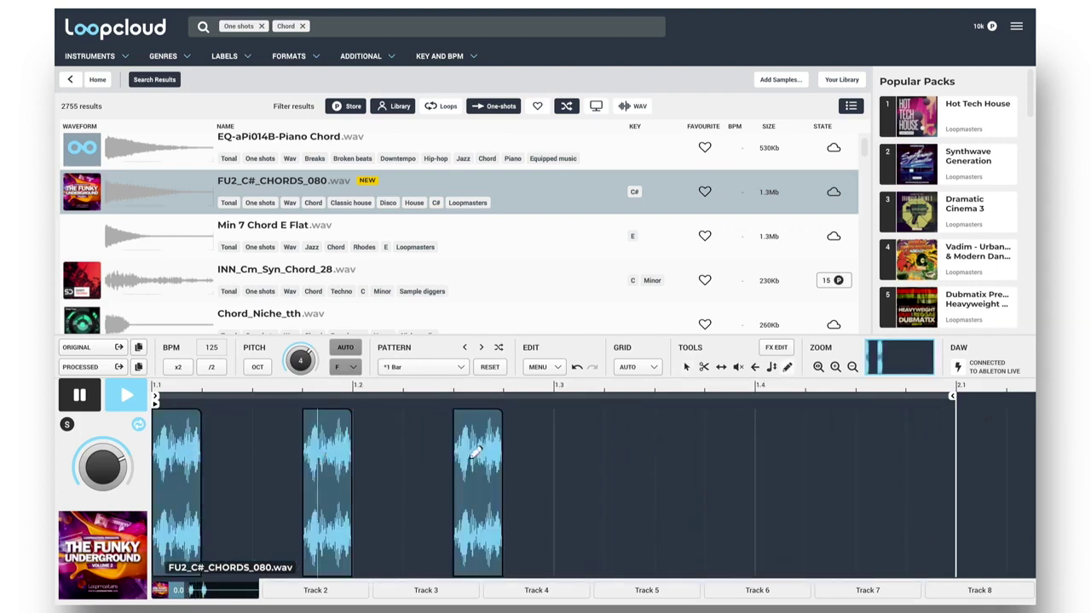
{"action": "left_click", "coordinate": [690, 446]}
{"action": "left_click", "coordinate": [849, 439]}
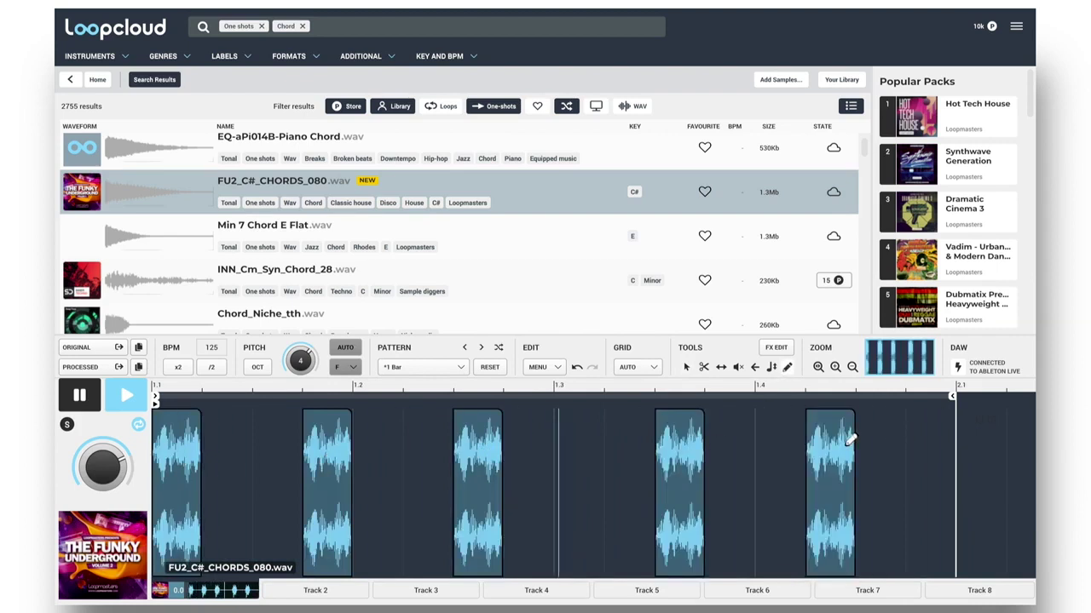
Add a default Delay effect to the chord pattern and switch its time mode to Sync
{"action": "left_click", "coordinate": [777, 348]}
{"action": "left_click", "coordinate": [1022, 311]}
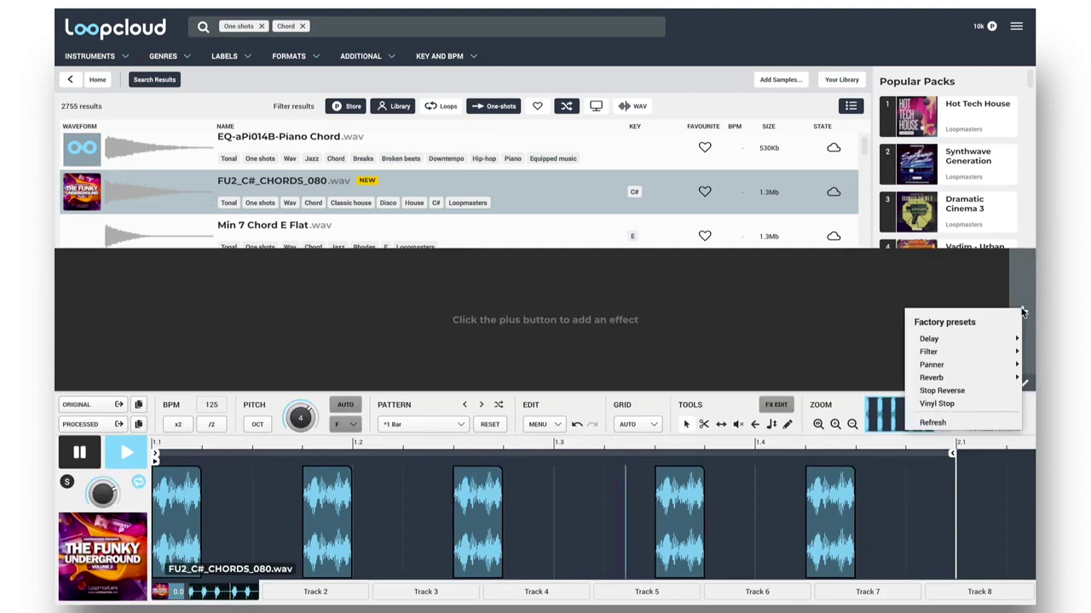
{"action": "mouse_move", "coordinate": [934, 341]}
{"action": "left_click", "coordinate": [869, 317]}
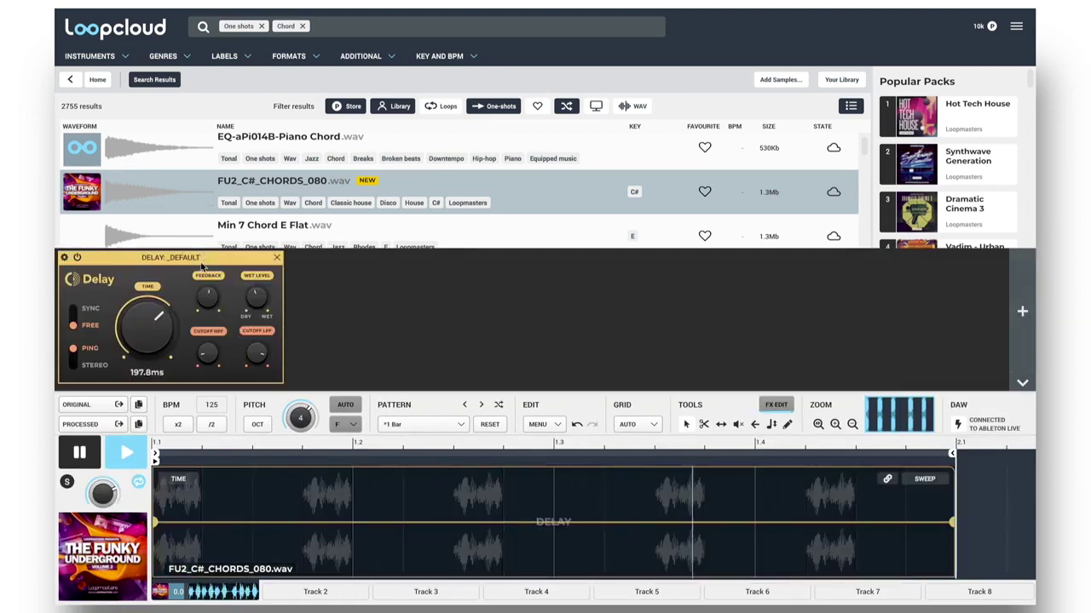
{"action": "left_click", "coordinate": [74, 315]}
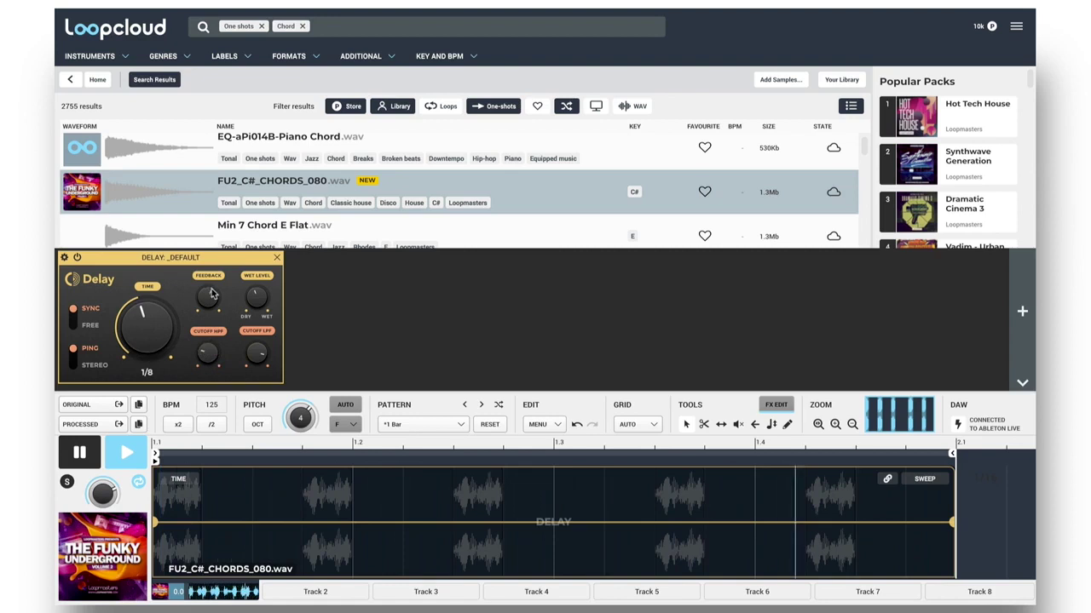
Add the default Reverb 1 effect after the Delay
{"action": "left_click", "coordinate": [1025, 313]}
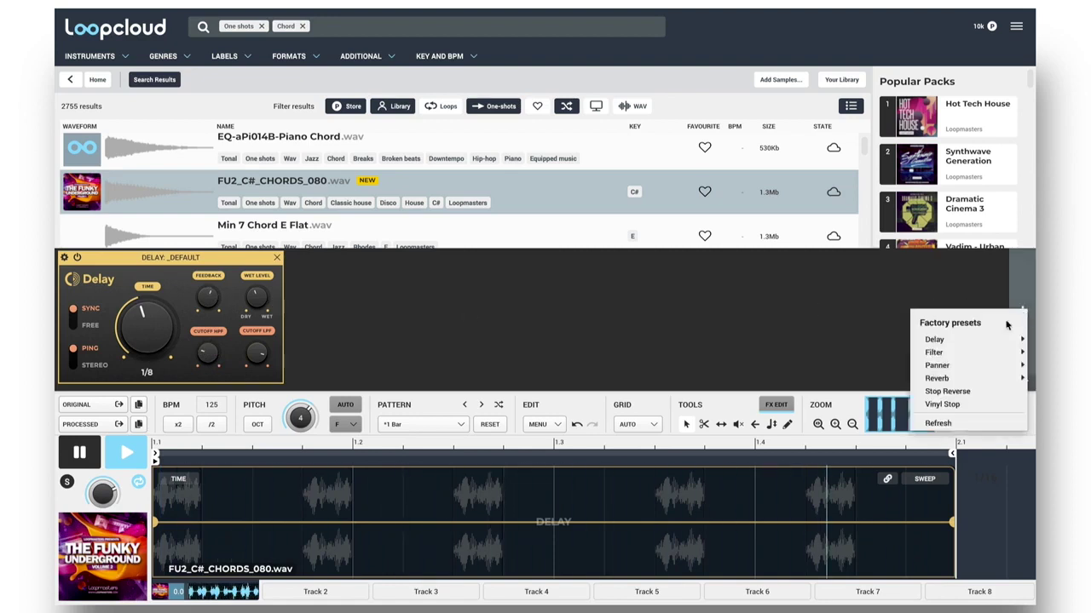
{"action": "mouse_move", "coordinate": [937, 378]}
{"action": "left_click", "coordinate": [877, 378]}
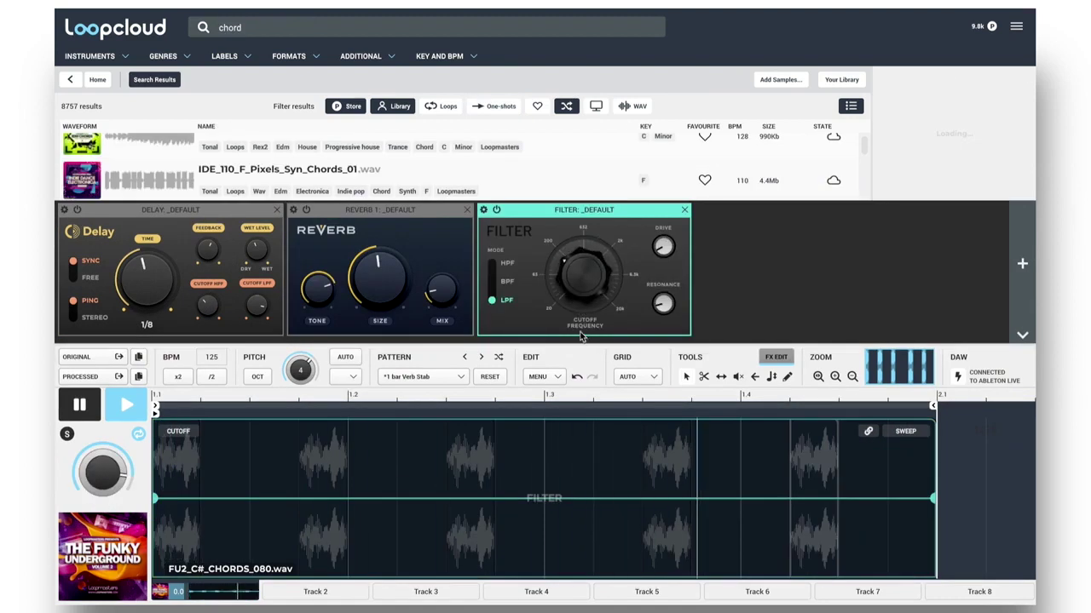
Split the Filter's cutoff automation at 1.3 and halfway to 1.4, sweeping down from maximum in the first segment and up to nearly maximum in the last
{"action": "left_click", "coordinate": [539, 500]}
{"action": "left_click_drag", "start_coordinate": [184, 500], "coordinate": [185, 424]}
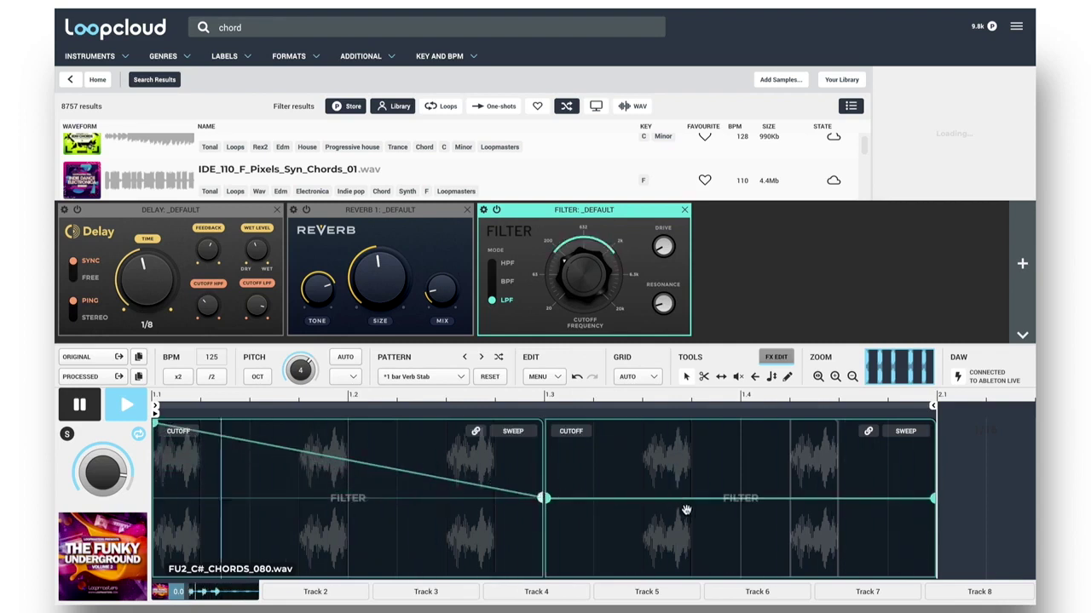
{"action": "left_click", "coordinate": [641, 500]}
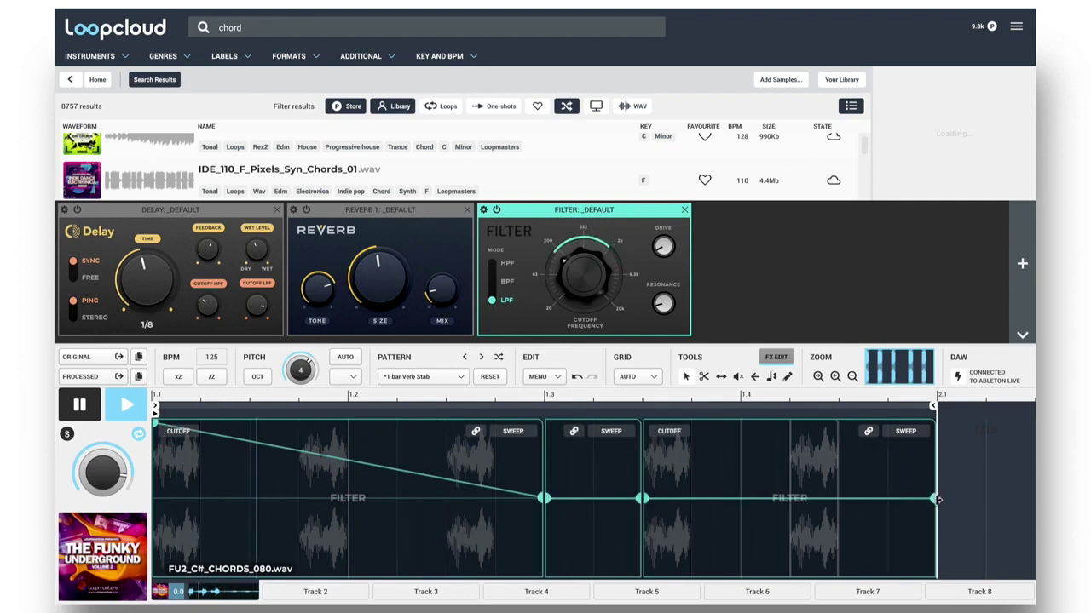
{"action": "left_click_drag", "start_coordinate": [933, 499], "coordinate": [933, 431]}
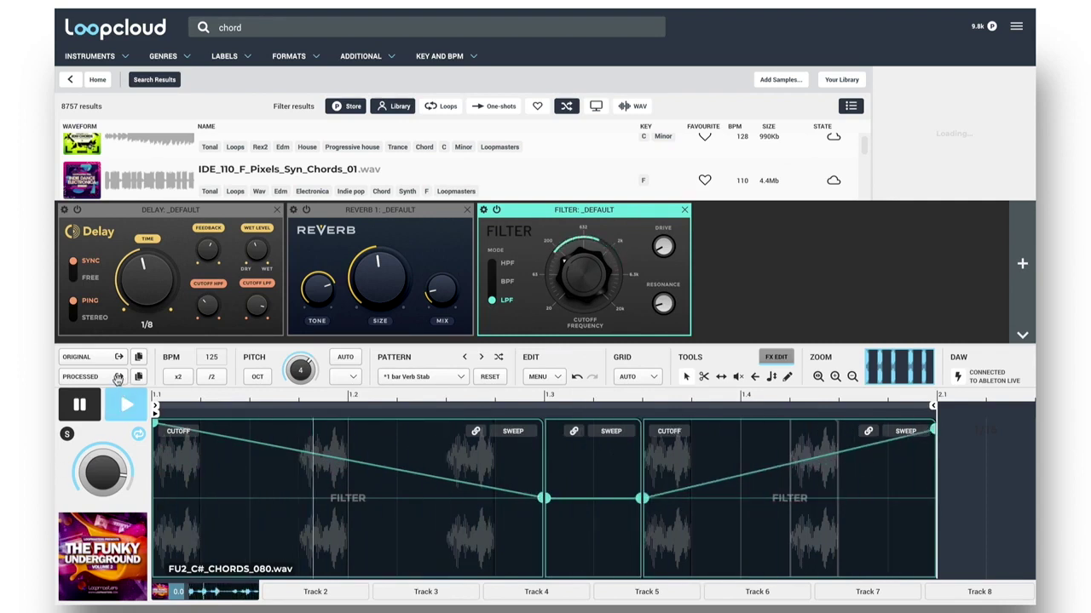
Import the processed chord pattern into track 8's first clip slot in Ableton Live, launch it, and briefly audition the track soloed
{"action": "left_click_drag", "start_coordinate": [119, 377], "coordinate": [724, 55]}
{"action": "left_click", "coordinate": [721, 54]}
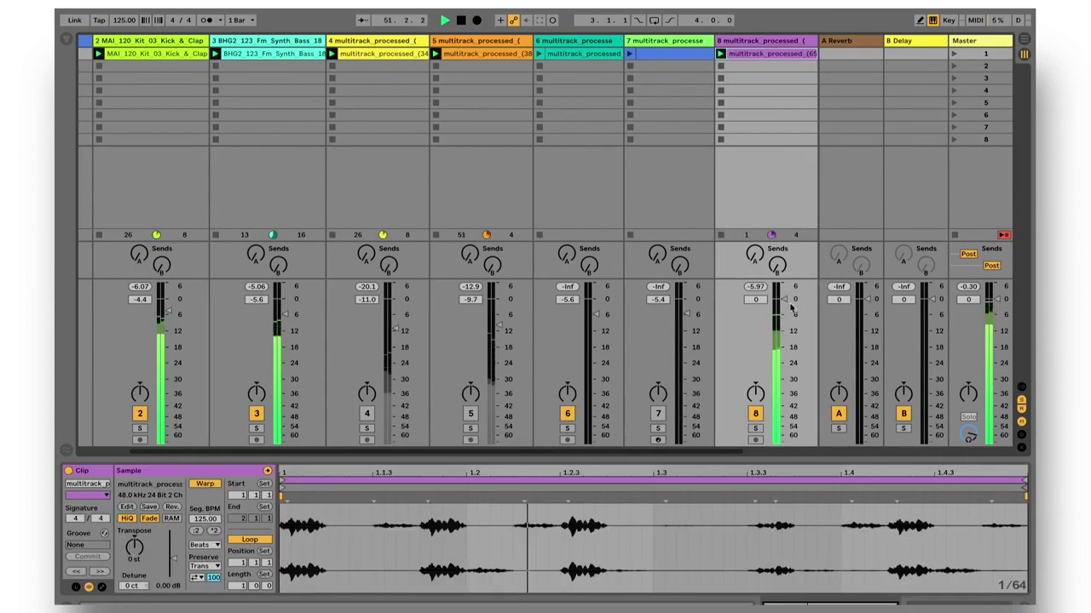
{"action": "left_click", "coordinate": [754, 429]}
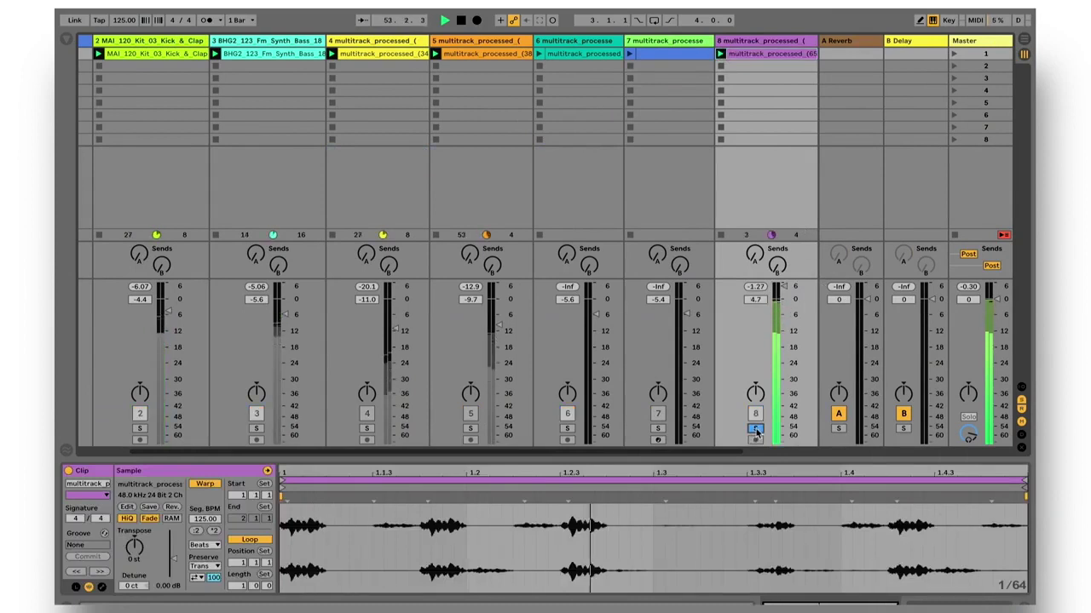
{"action": "left_click", "coordinate": [755, 429]}
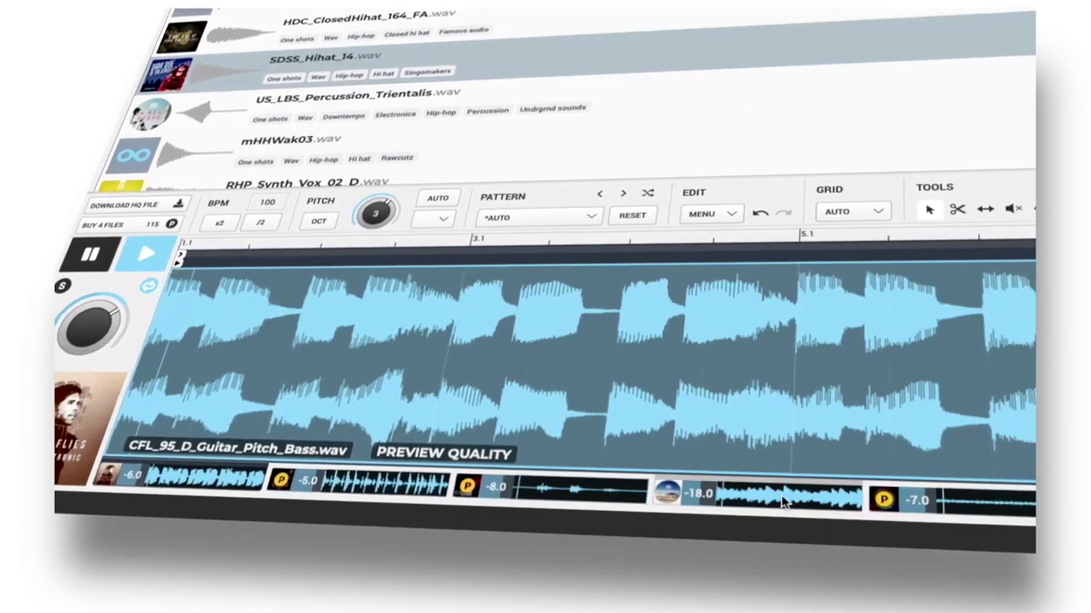
In Loopcloud, audition PTC_100_F#_Guitar_Lucid_Lullaby.wav and EAM_100_Emaj_Guitar_Fluttering.wav with the 16th Chops 2 pattern, and set the second sample's pitch to -3
{"action": "left_click", "coordinate": [783, 501]}
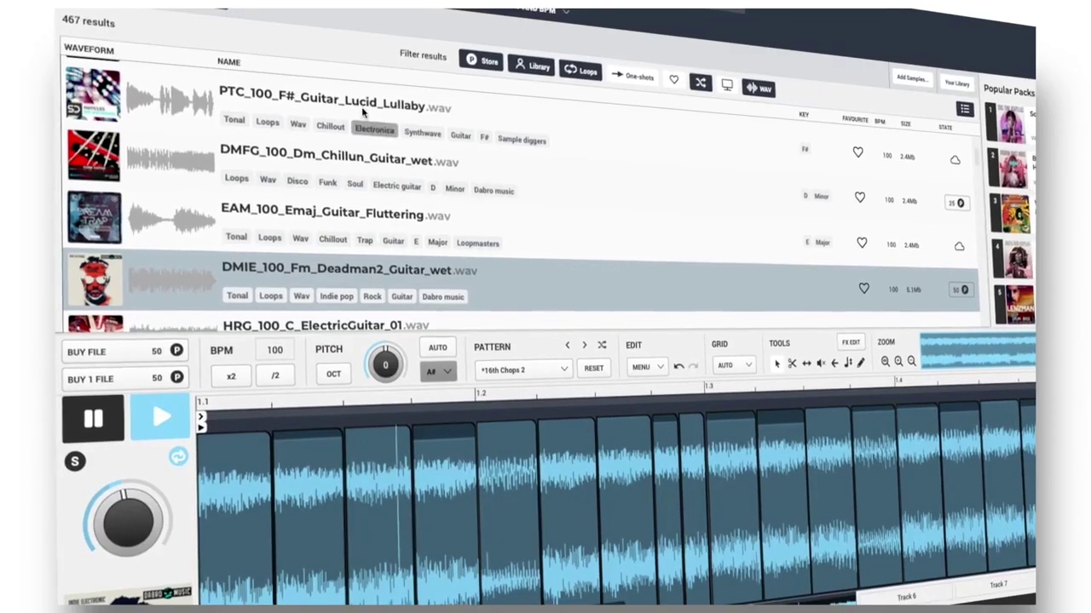
{"action": "left_click", "coordinate": [354, 101]}
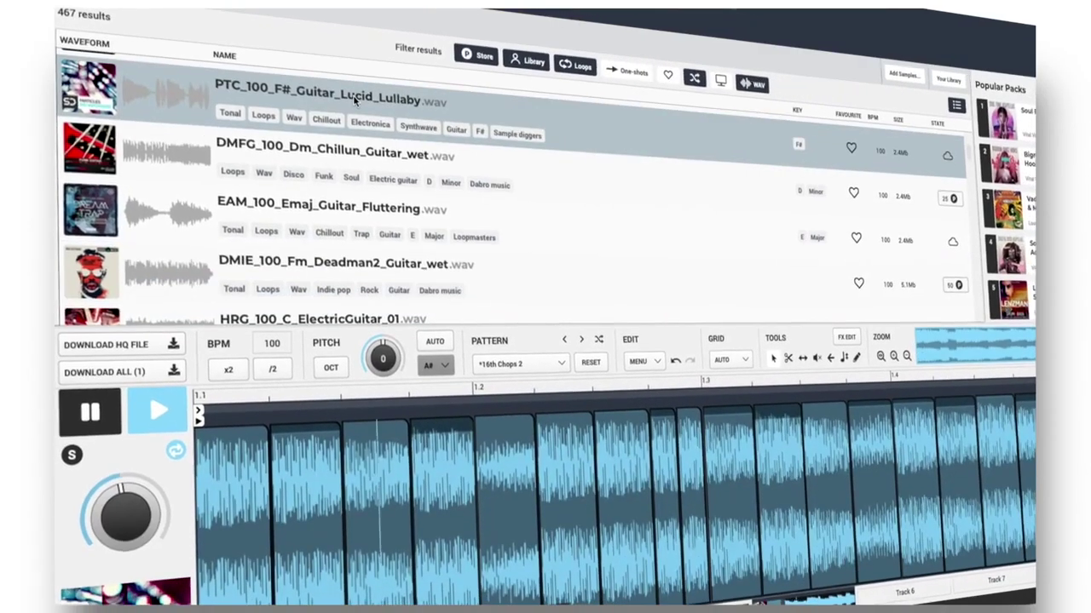
{"action": "left_click", "coordinate": [365, 213]}
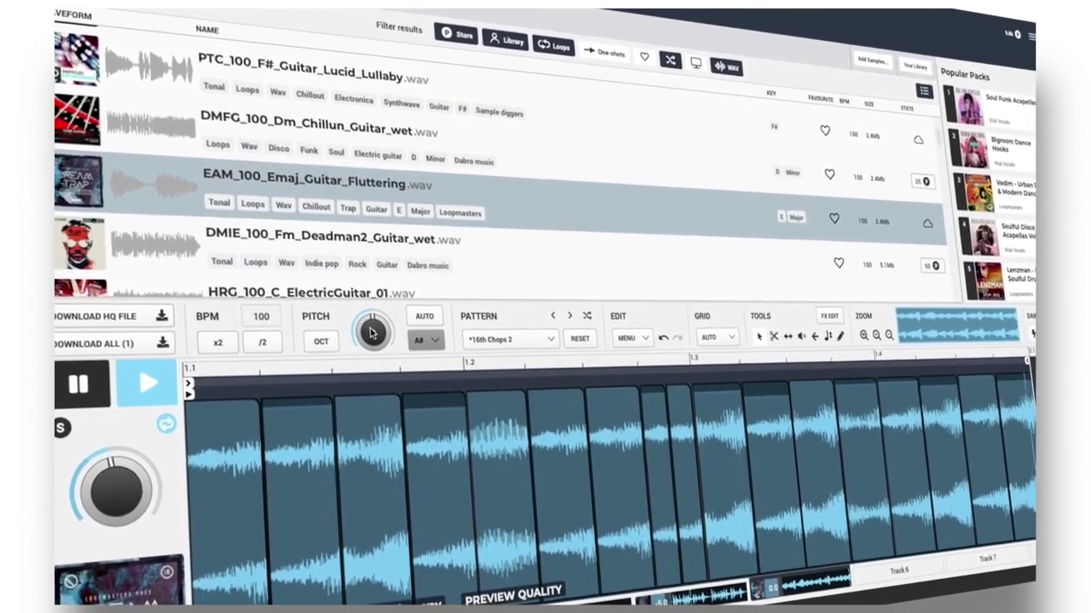
{"action": "left_click_drag", "start_coordinate": [373, 332], "coordinate": [369, 347]}
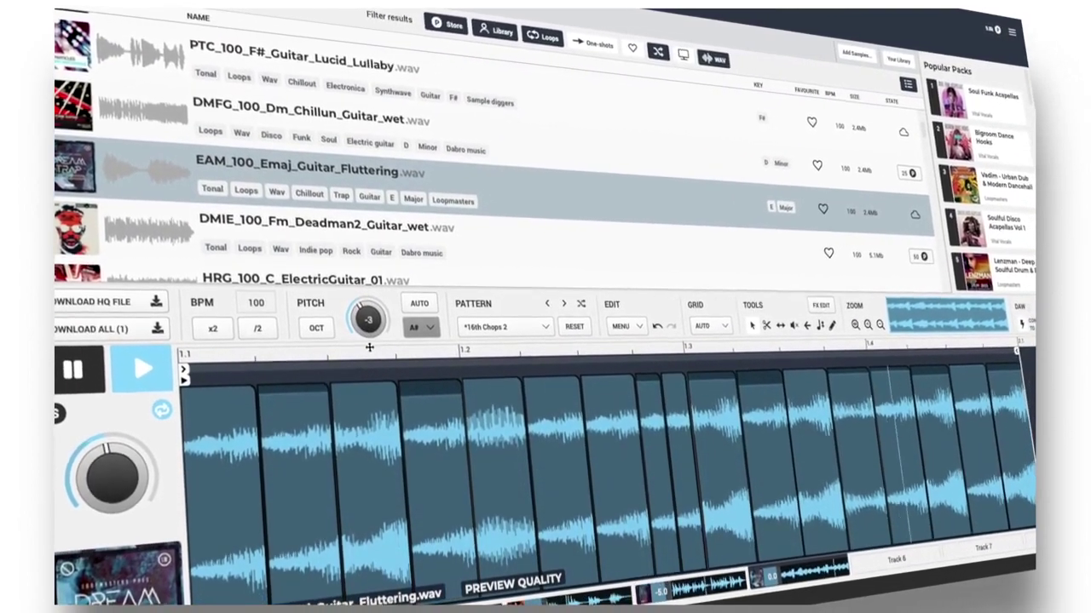
{"action": "mouse_move", "coordinate": [604, 412]}
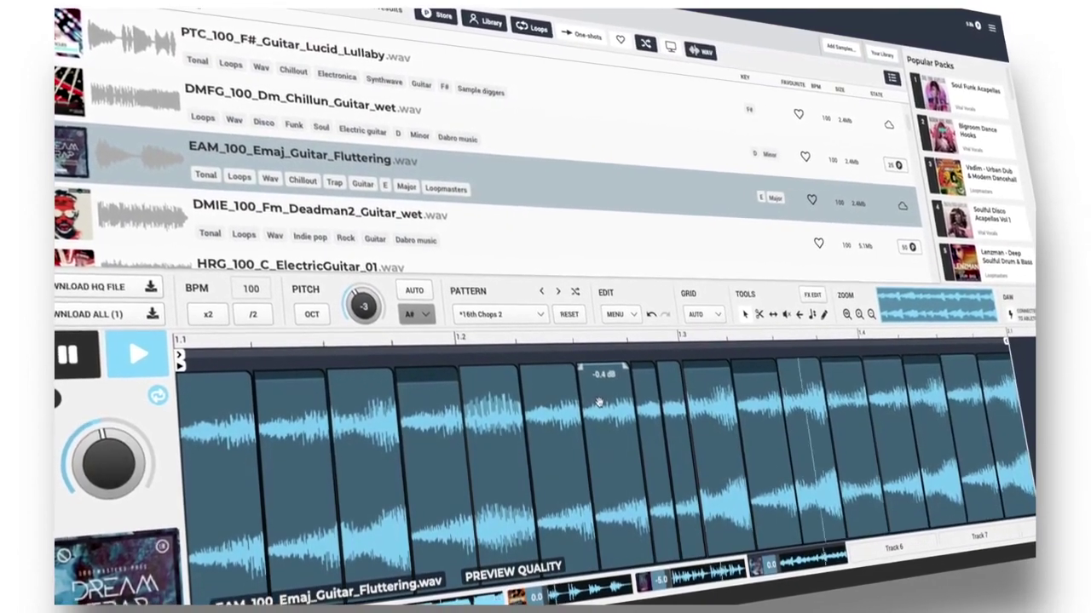